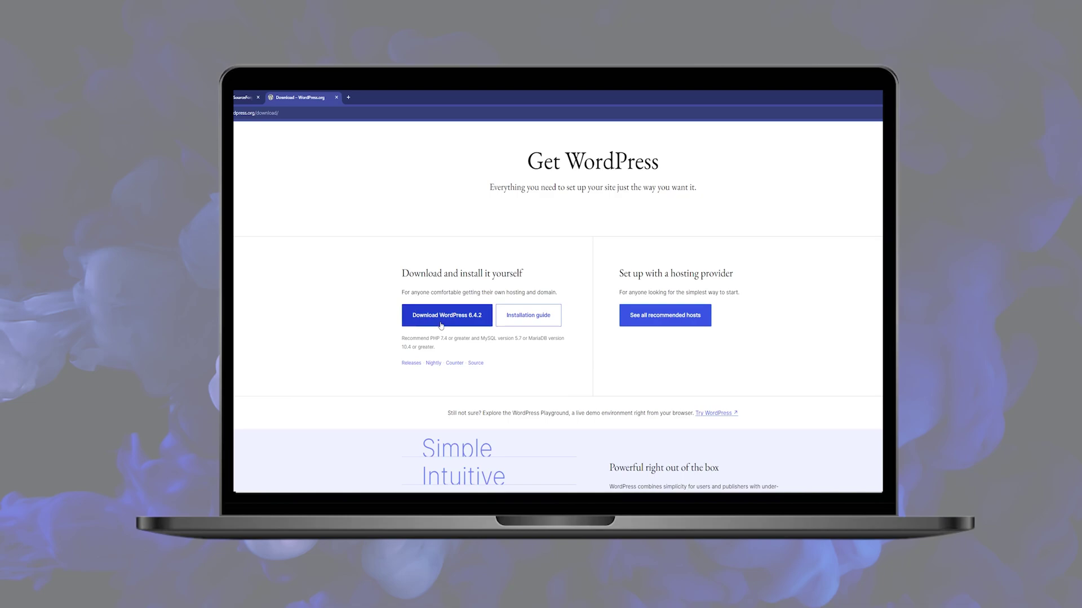
Start the WordPress 6.4.2 and XAMPP 64-bit downloads from their download pages in Chrome.
left_click(420, 314)
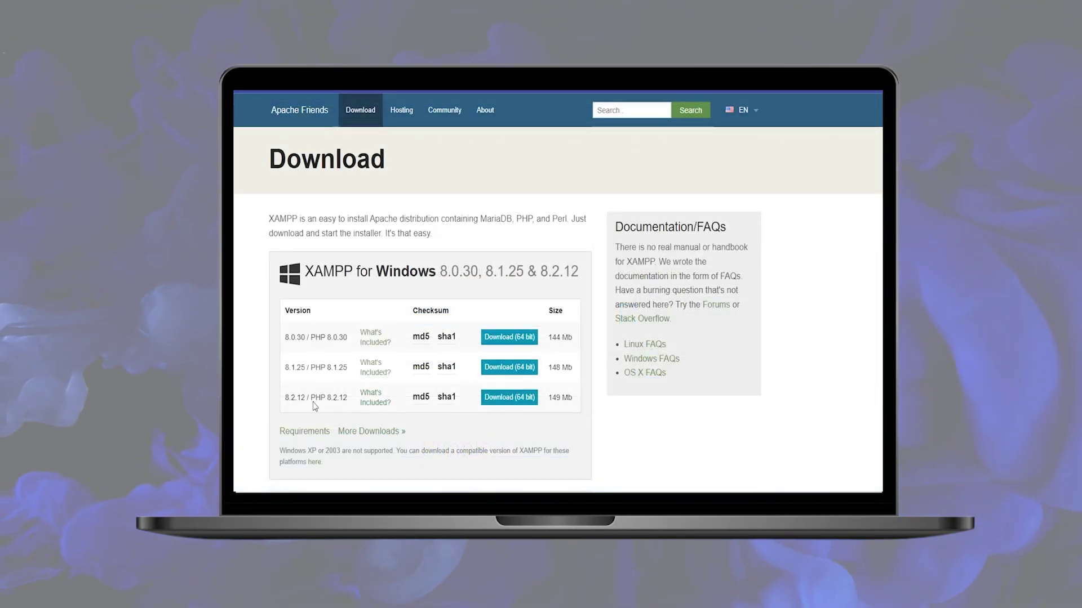
left_click(507, 399)
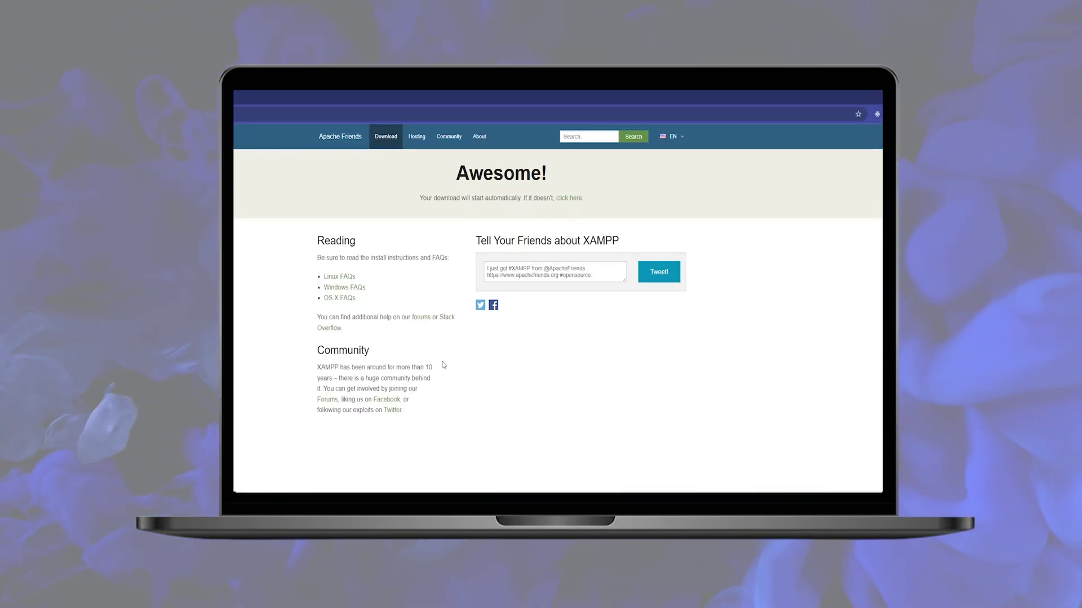
left_click_drag(423, 198, 499, 198)
left_click(659, 188)
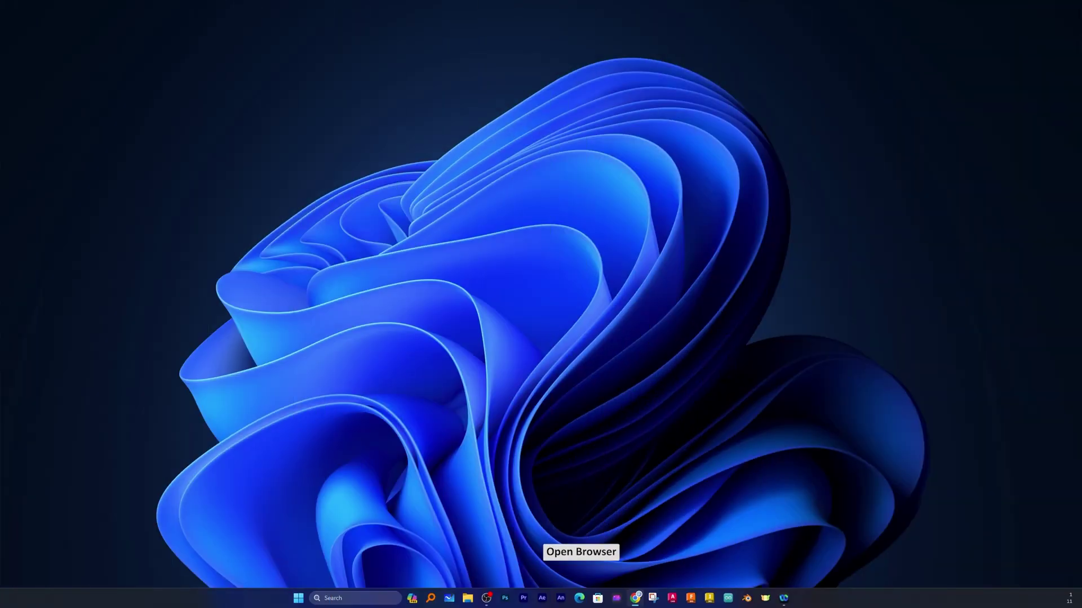
Search Google for 'xampp download' and open the Apache Friends Download XAMPP result.
left_click(635, 598)
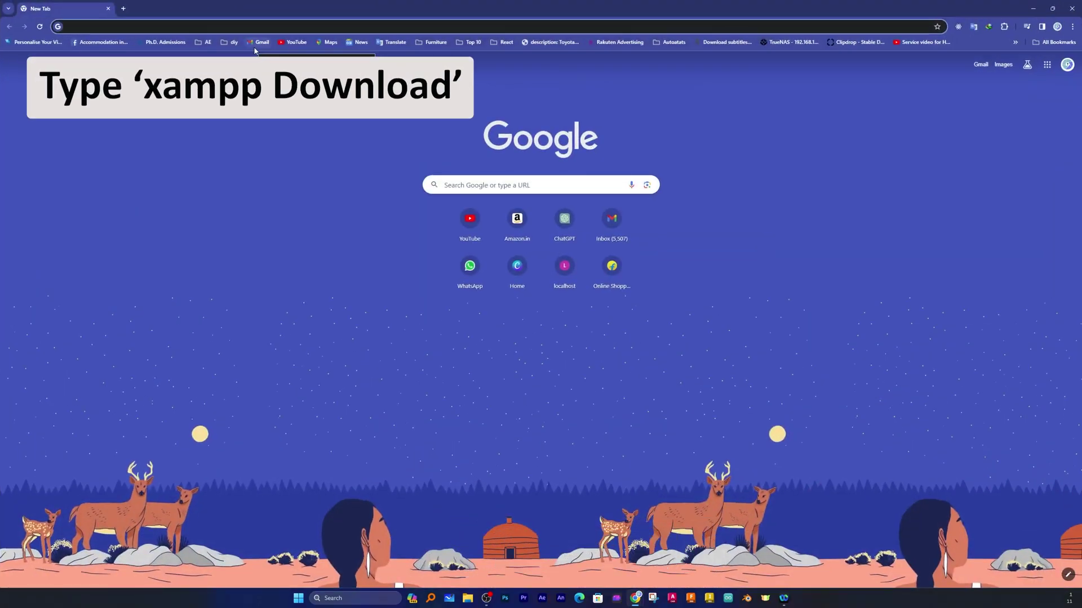
type("xampp")
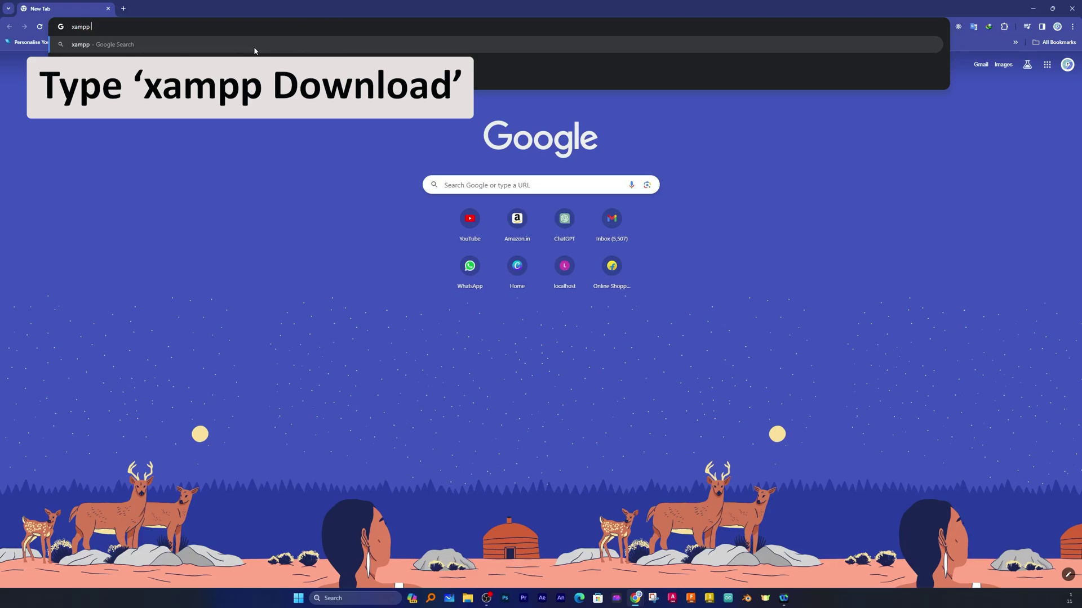
type(" download")
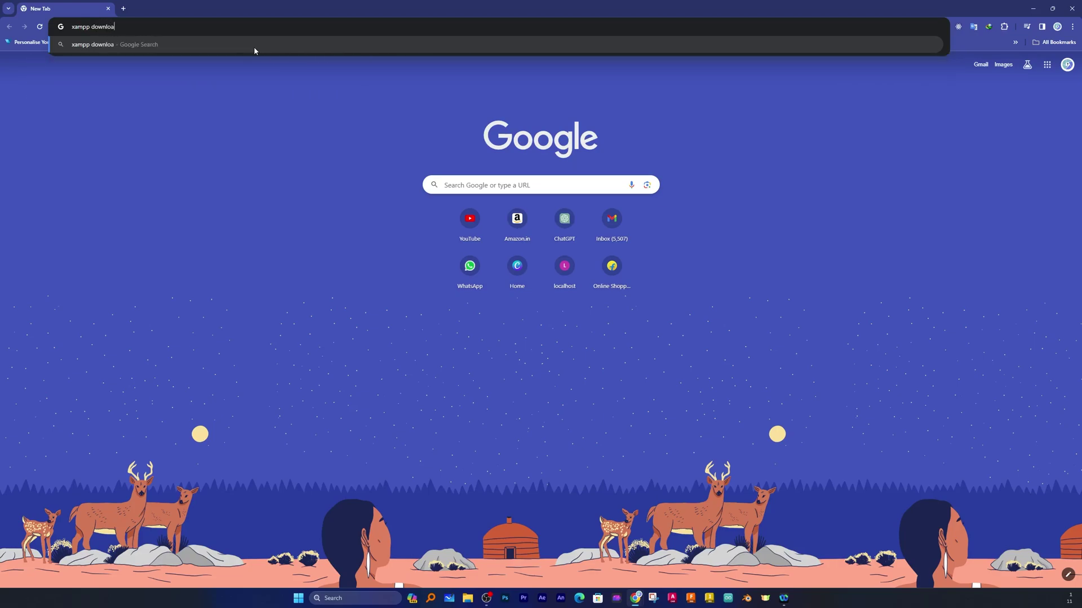
key("Return")
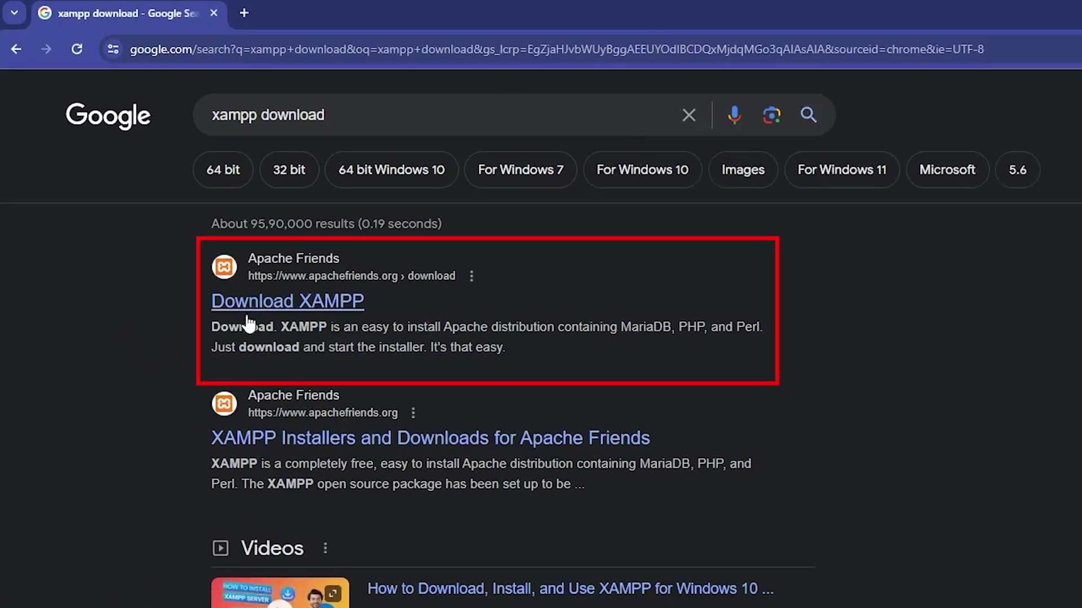
left_click(341, 307)
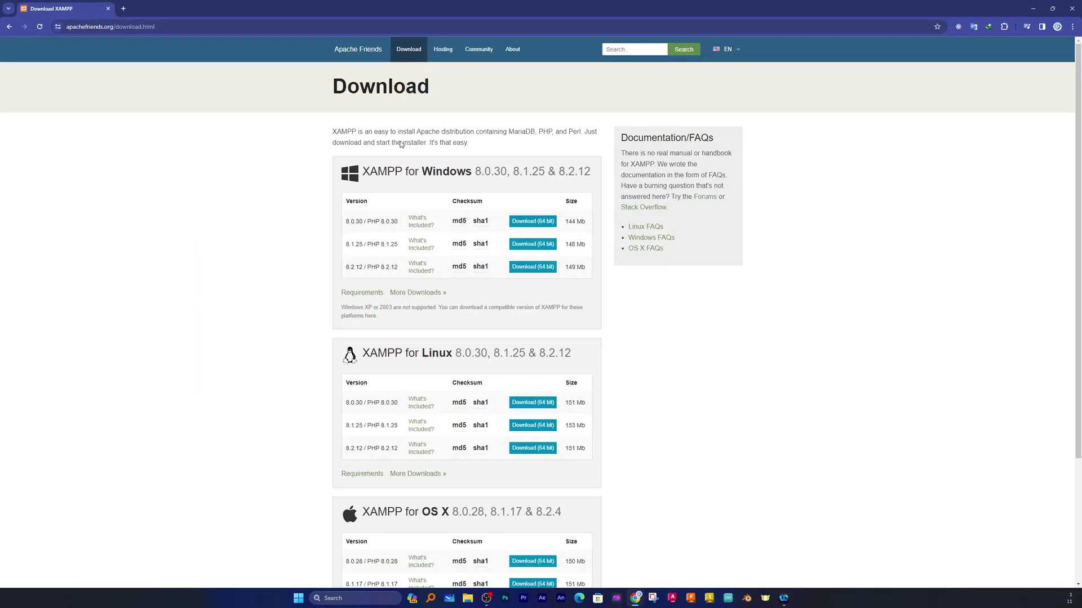
Download and launch the XAMPP 8.2.12 Windows installer, centring its warning dialog.
scroll(361, 194, "down", 3)
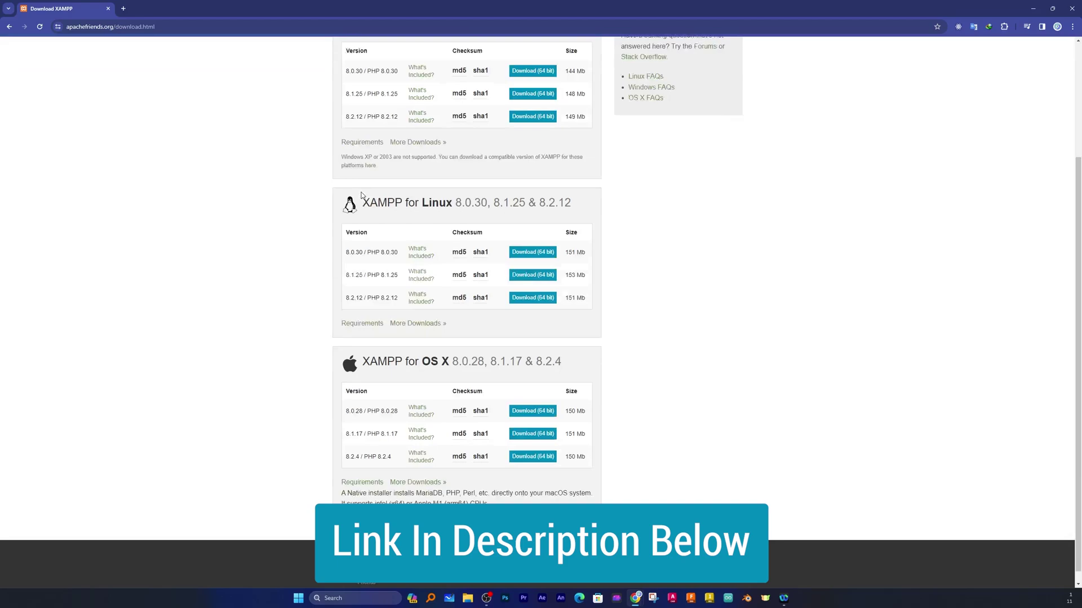
scroll(362, 194, "up", 3)
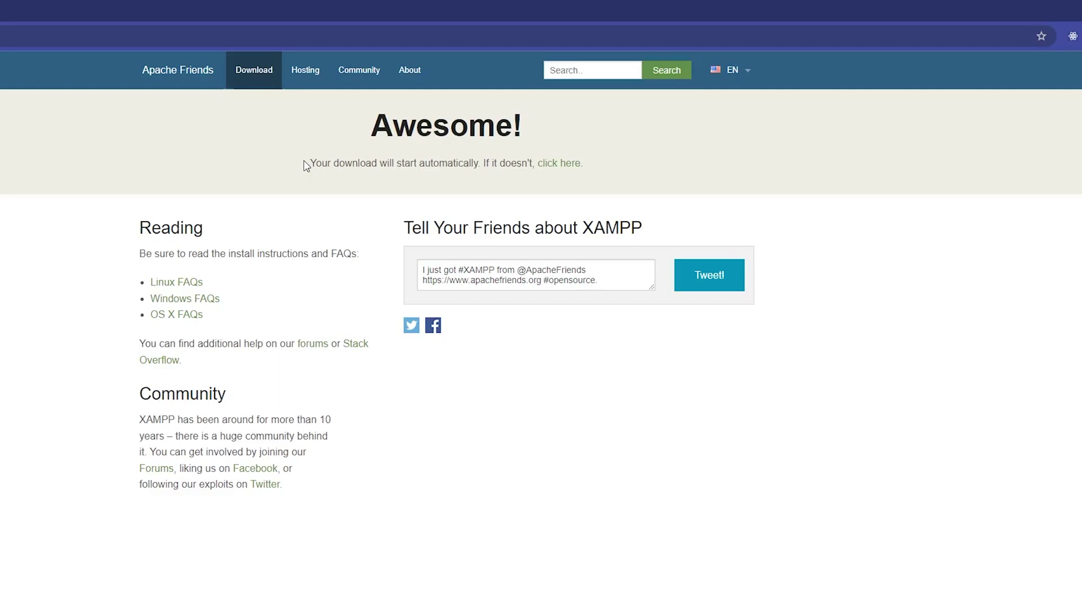
left_click_drag(317, 164, 495, 163)
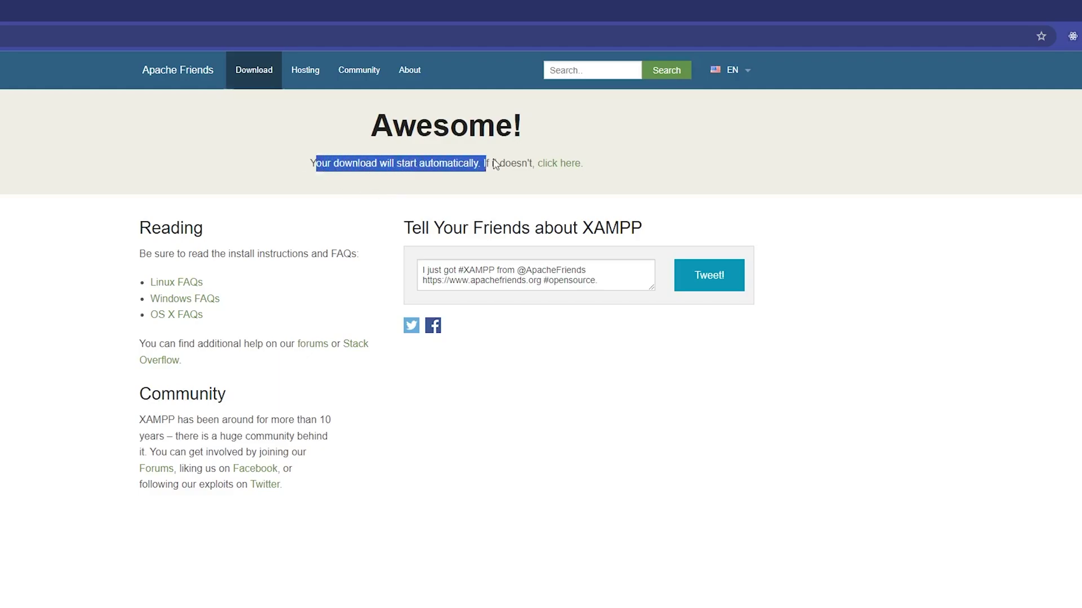
left_click(700, 152)
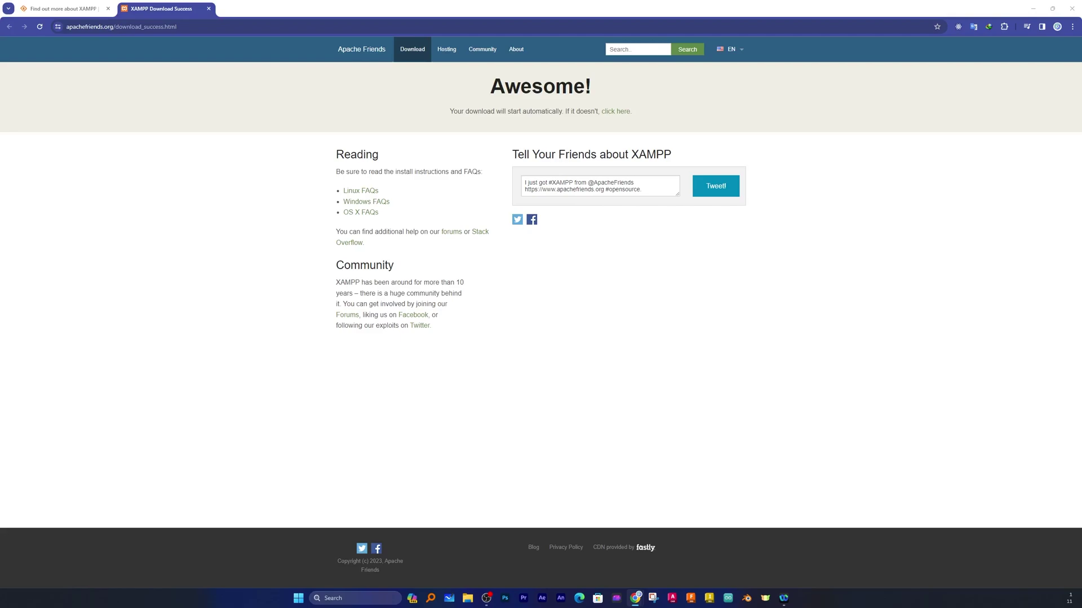
left_click_drag(789, 250, 627, 303)
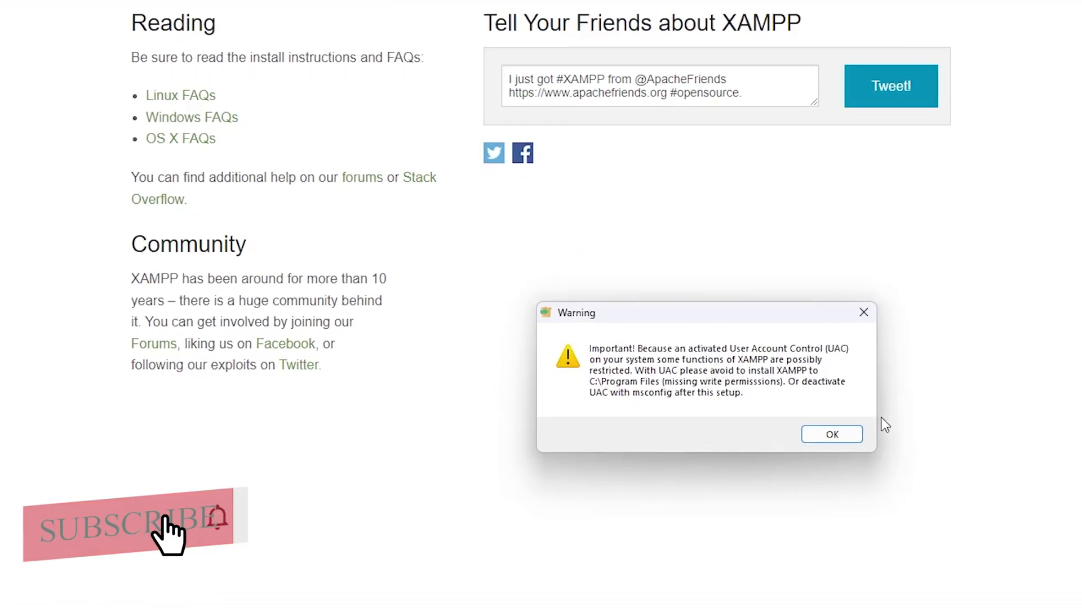
Accept the UAC warning and install XAMPP into C:\xampp with default components and English.
left_click(840, 437)
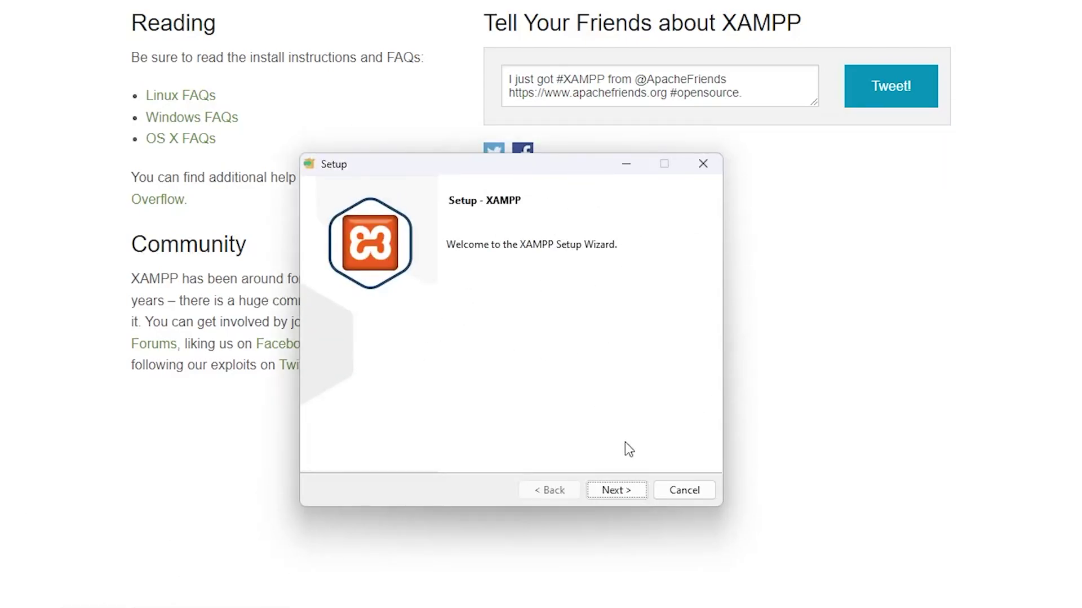
left_click(617, 490)
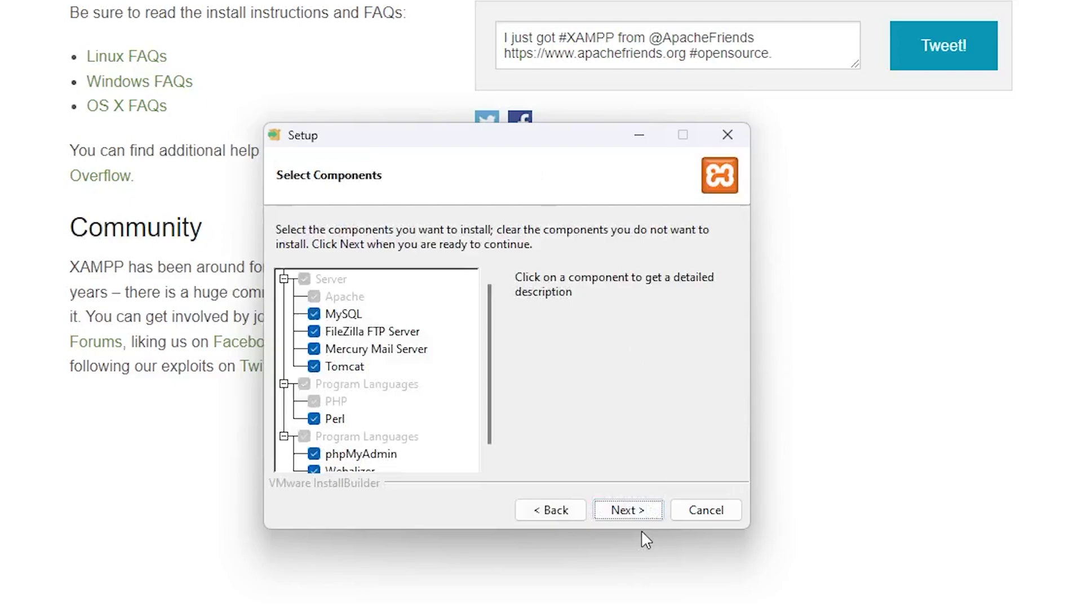
left_click(644, 512)
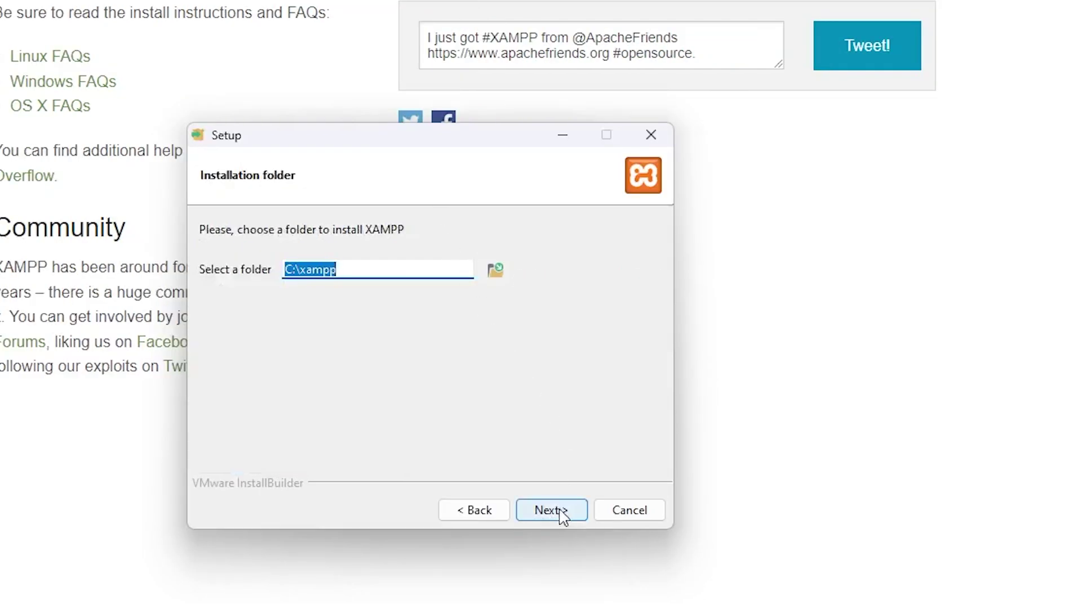
left_click(551, 510)
left_click(551, 511)
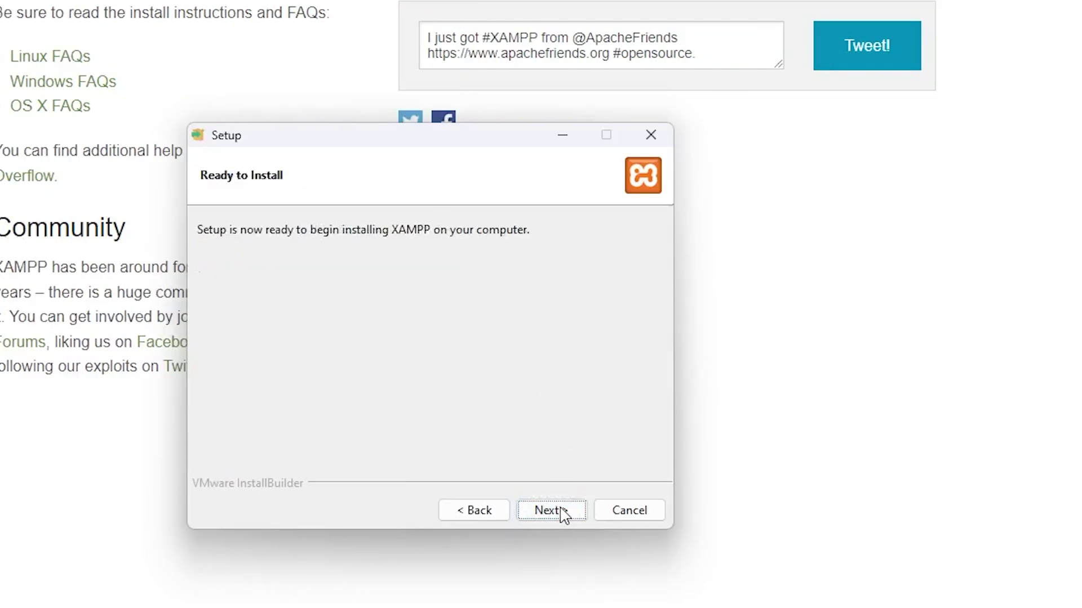
left_click(561, 511)
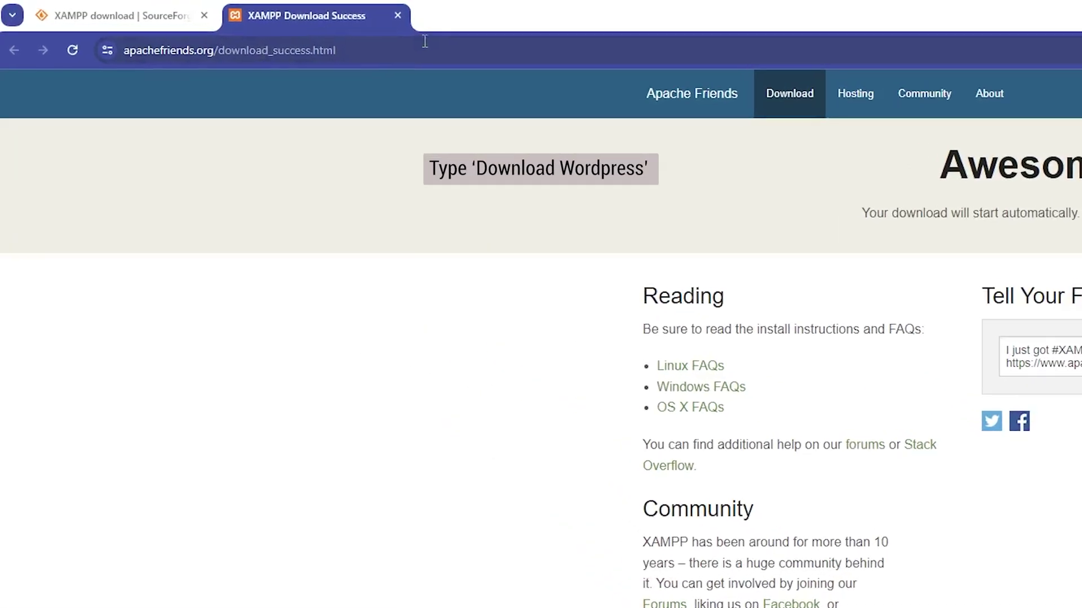
Search 'download wordpress' and download WordPress 6.4.2 from WordPress.org.
left_click(439, 53)
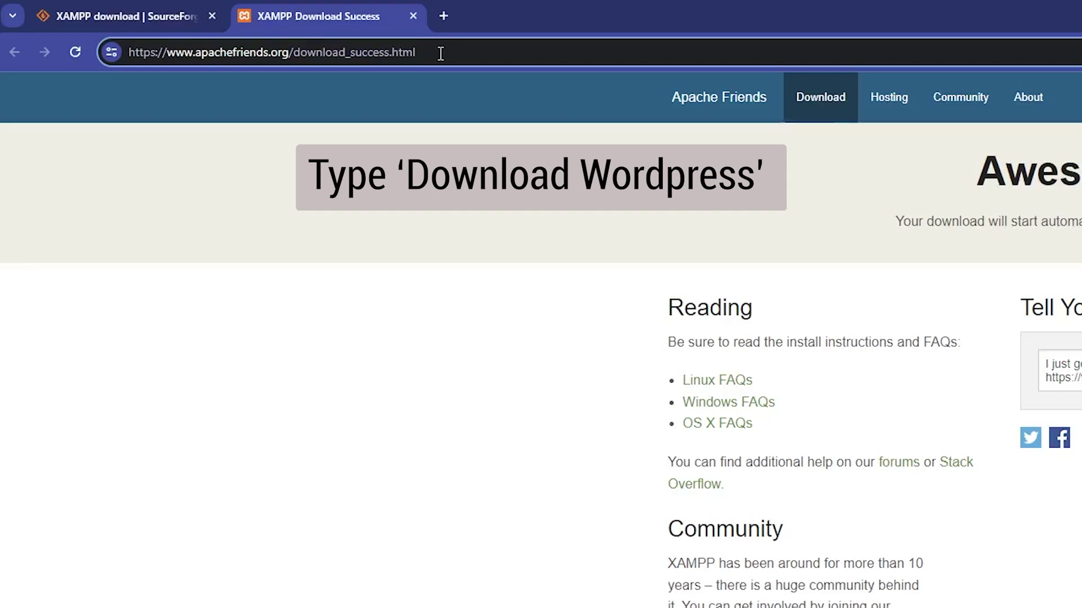
type("down")
type("load wordp")
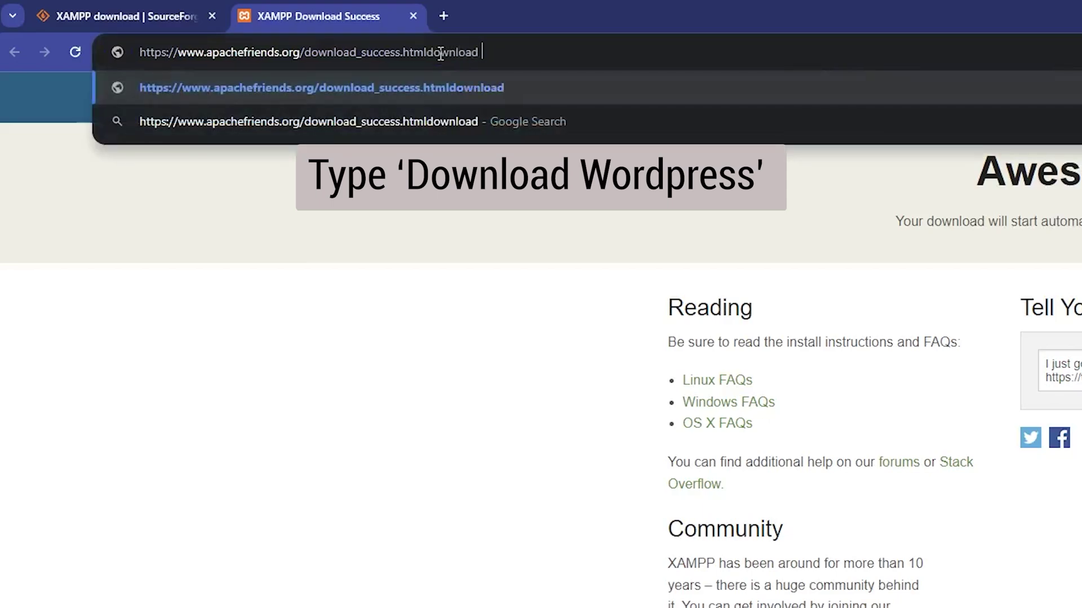
type("ress")
key("Return")
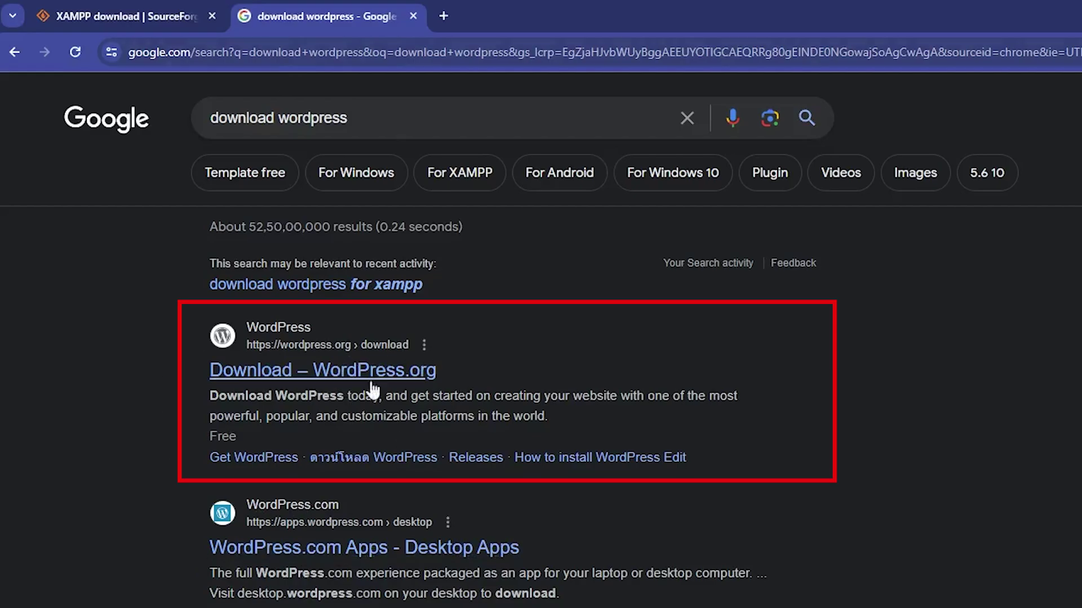
left_click(320, 374)
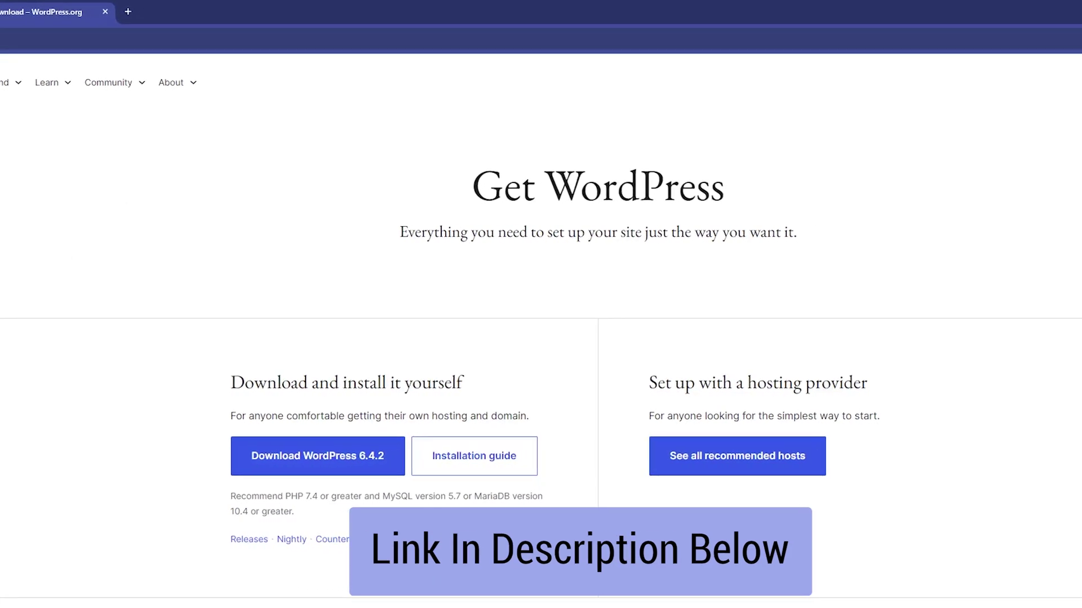
scroll(334, 417, "down", 1)
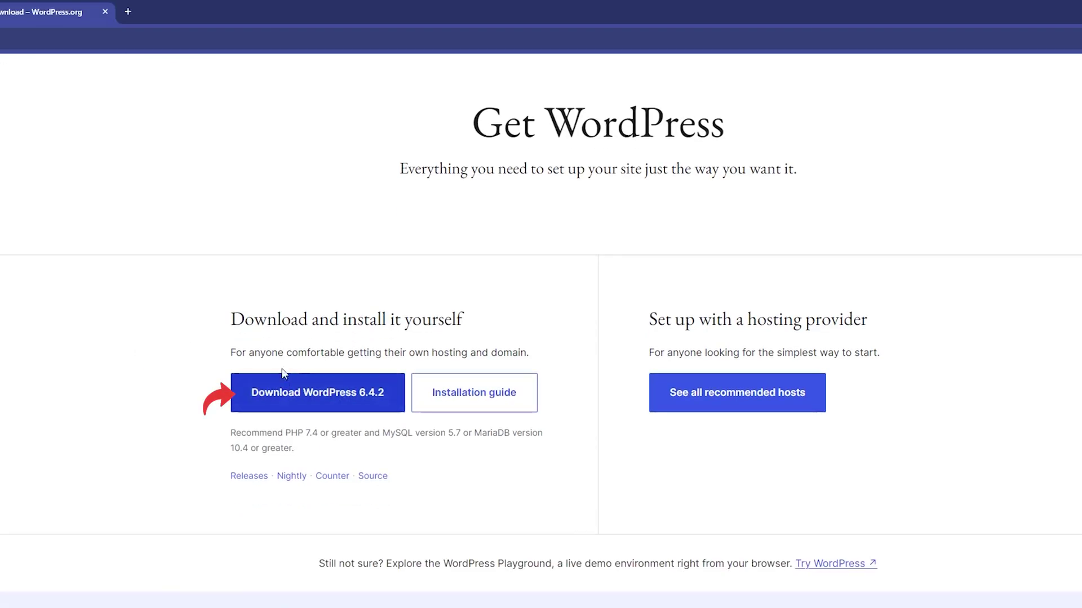
left_click(306, 410)
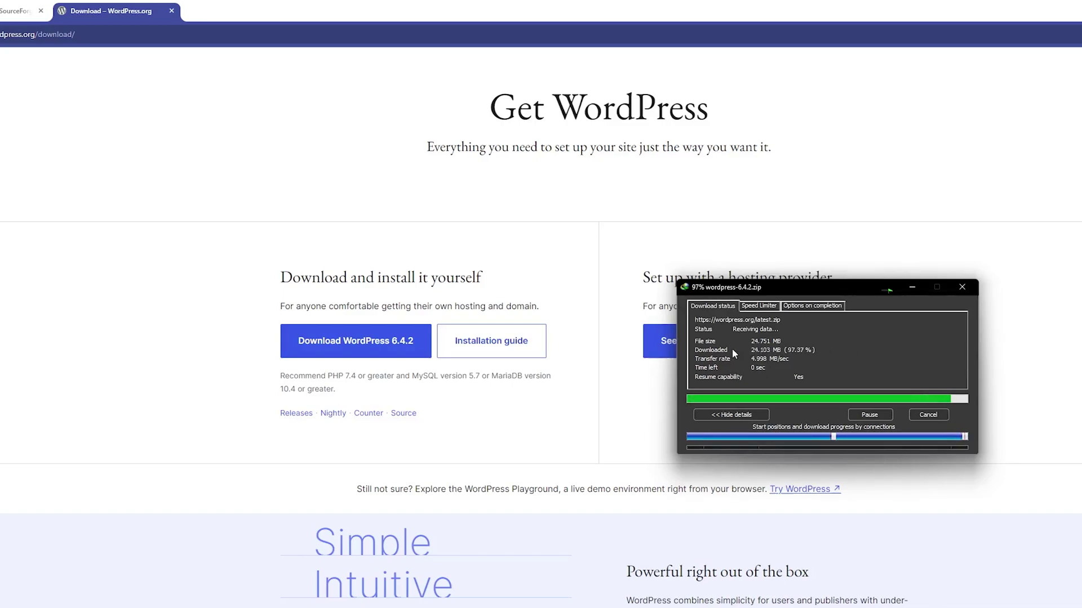
left_click_drag(977, 228, 599, 268)
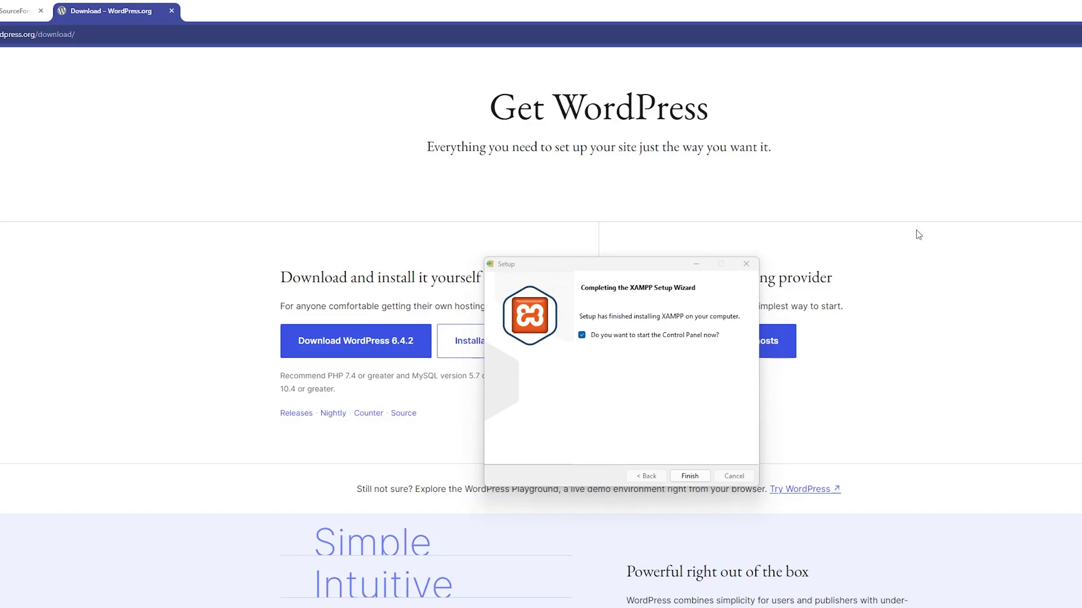
Finish XAMPP setup, start Apache and MySQL, and allow MySQL through the firewall.
left_click(690, 477)
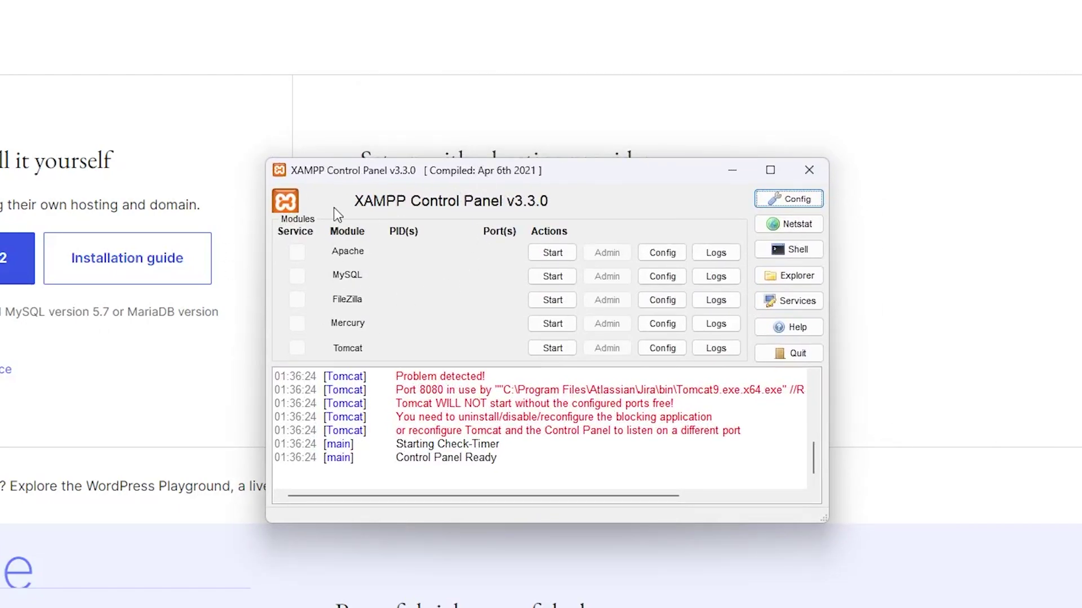
left_click(542, 257)
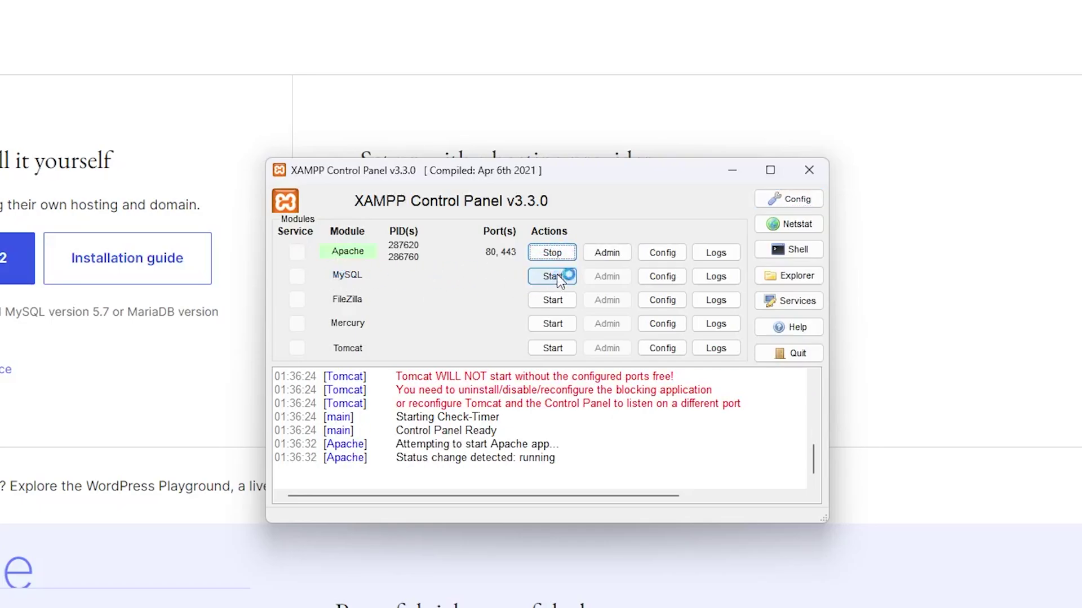
left_click(555, 276)
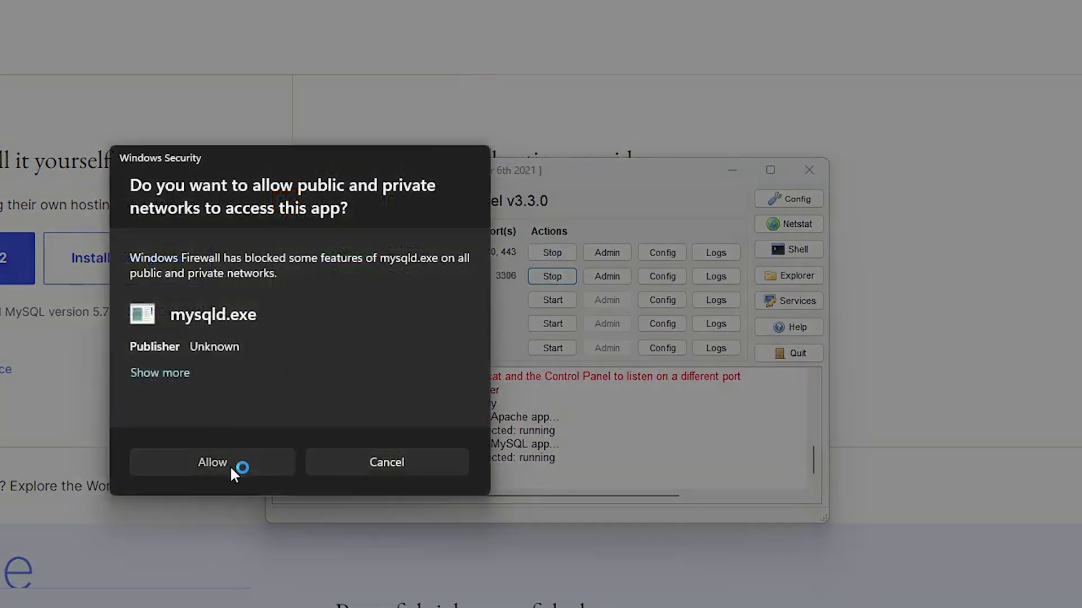
left_click(231, 468)
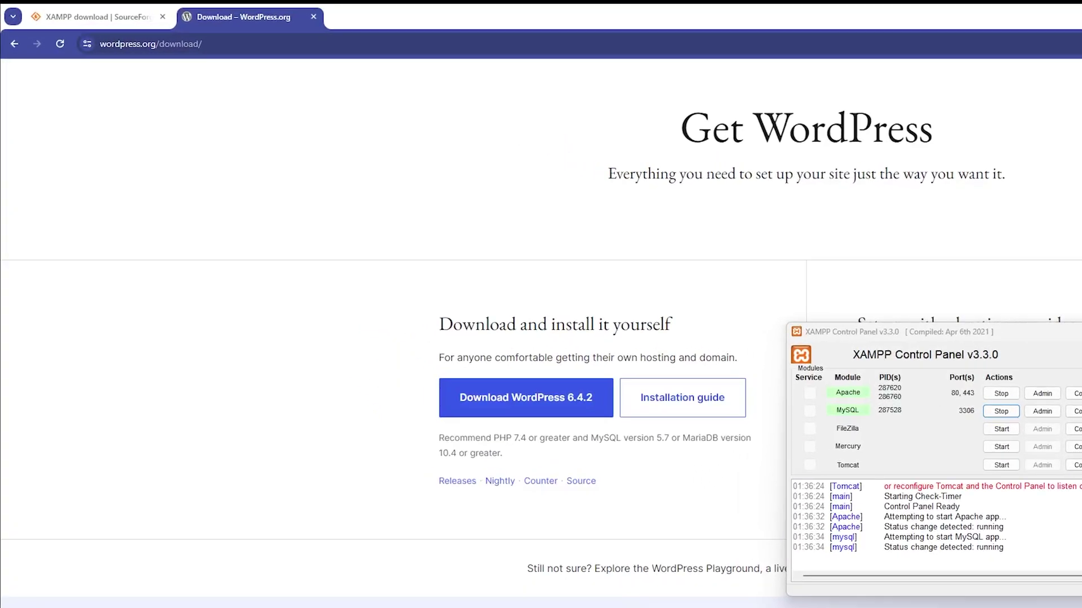
left_click(786, 271)
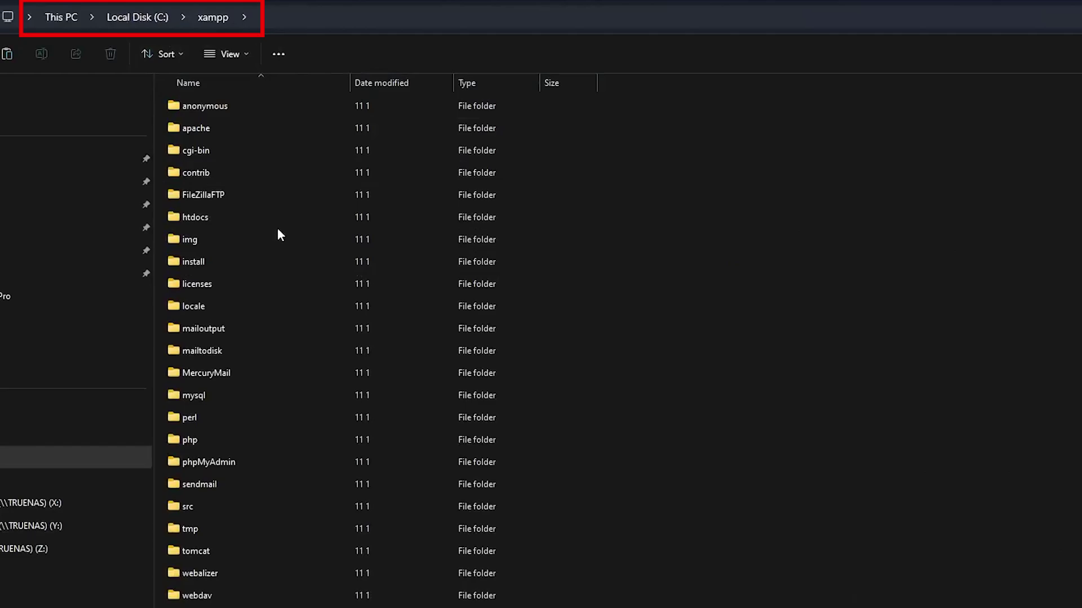
Paste the WordPress zip into htdocs and extract it with 7-Zip into wordpress-6.4.2.
double_click(254, 217)
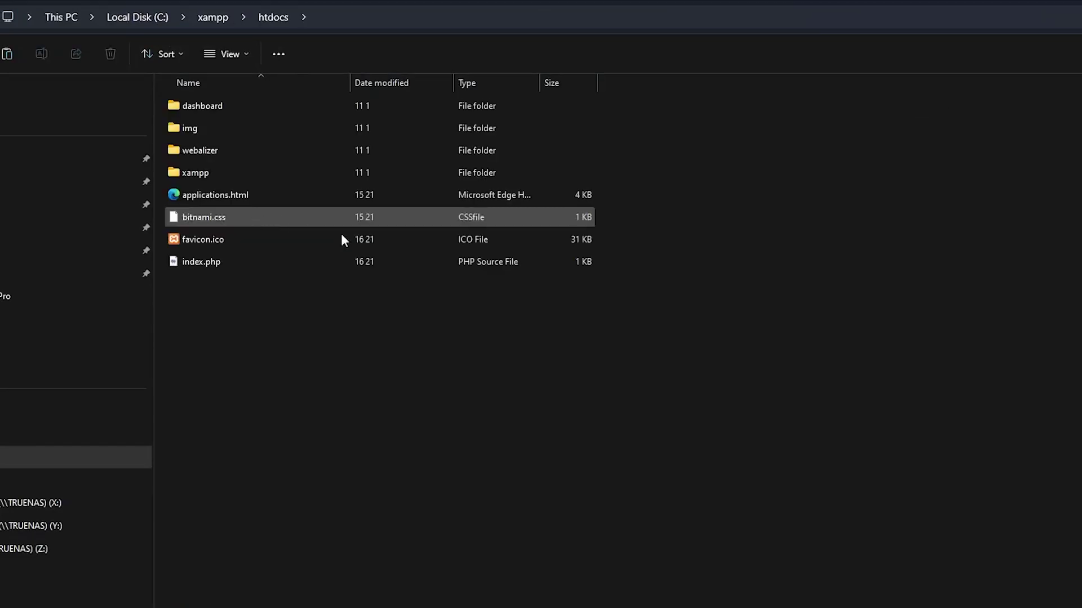
right_click(374, 328)
left_click(412, 427)
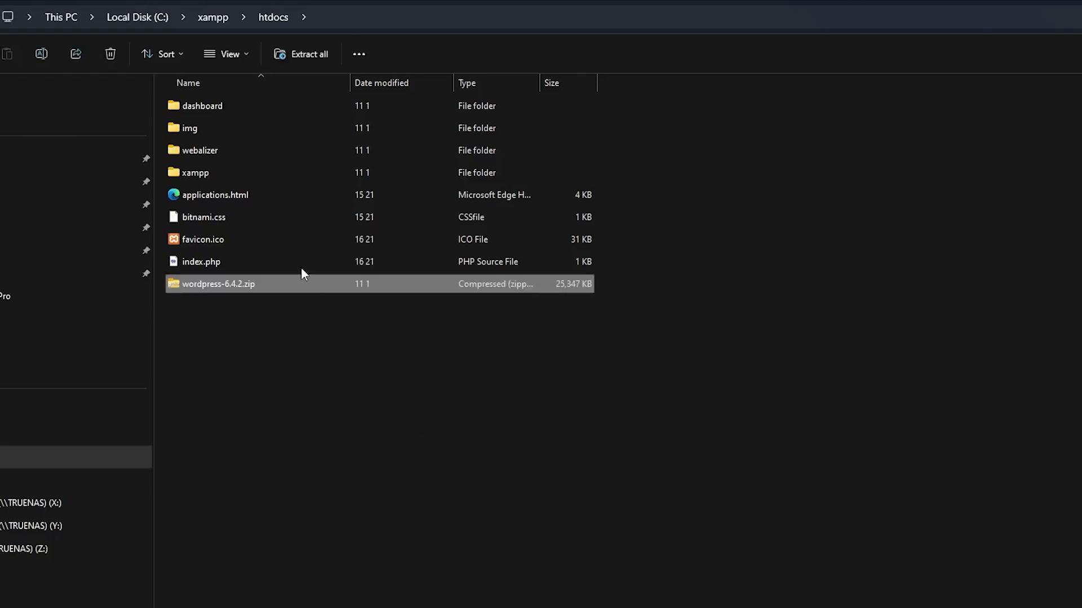
right_click(285, 285)
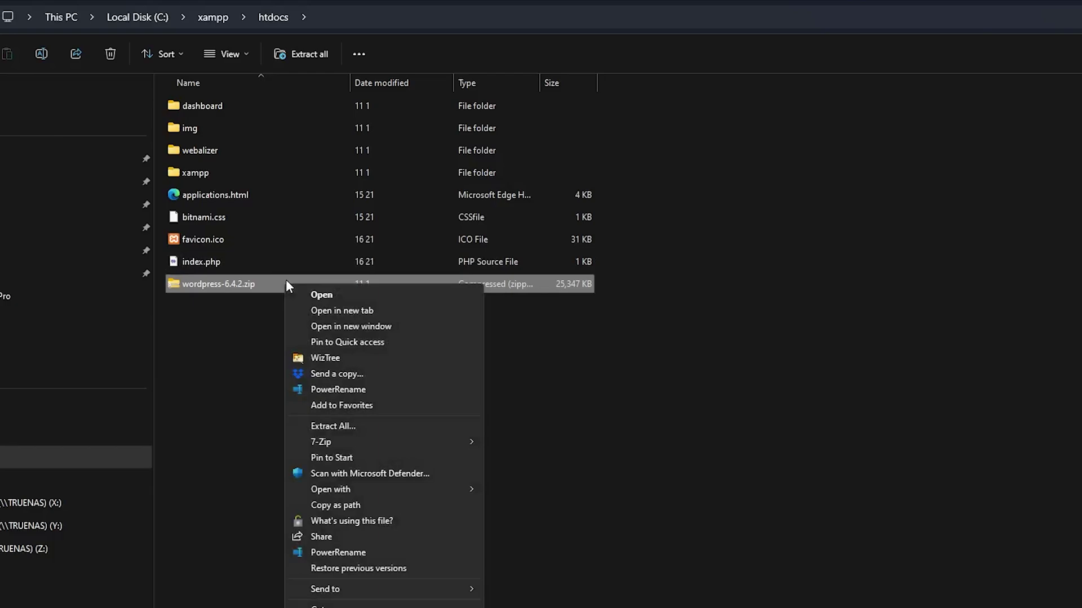
mouse_move(438, 436)
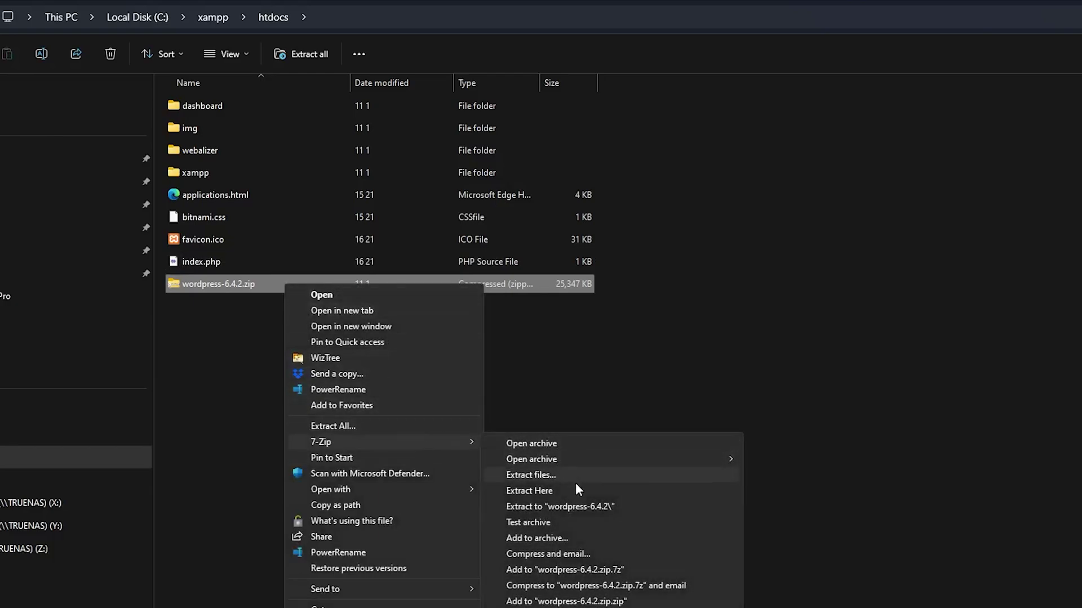
left_click(591, 508)
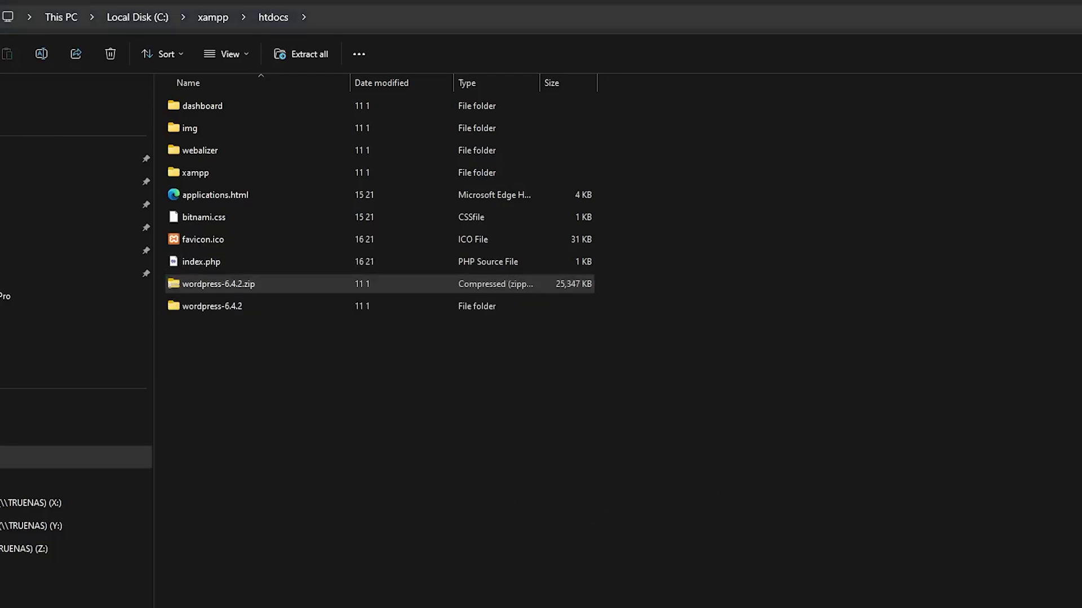
left_click(387, 418)
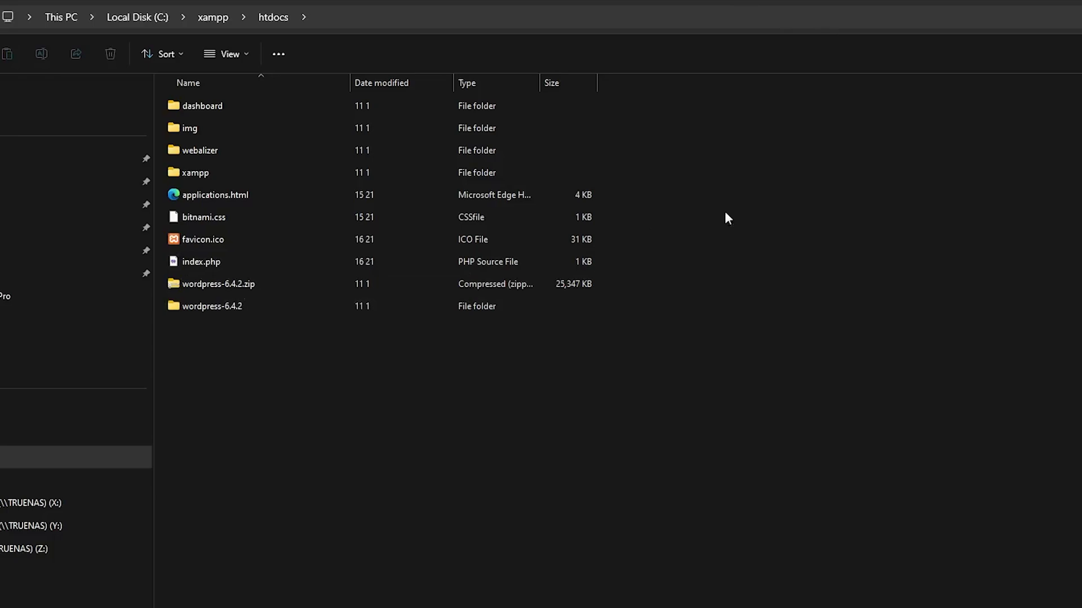
Move the inner wordpress folder from wordpress-6.4.2 up into htdocs.
double_click(297, 309)
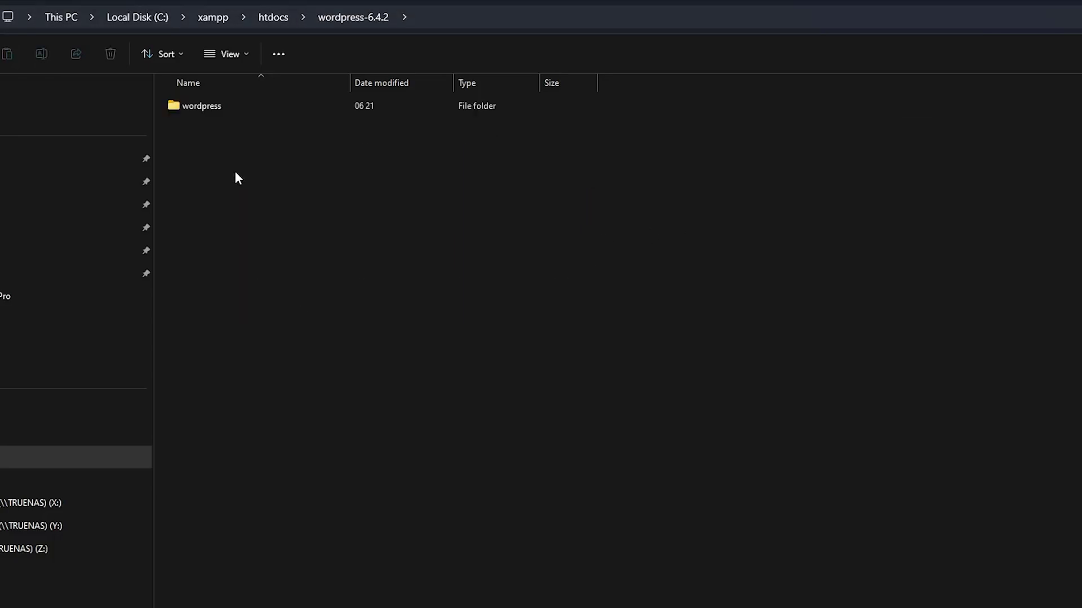
left_click(239, 107)
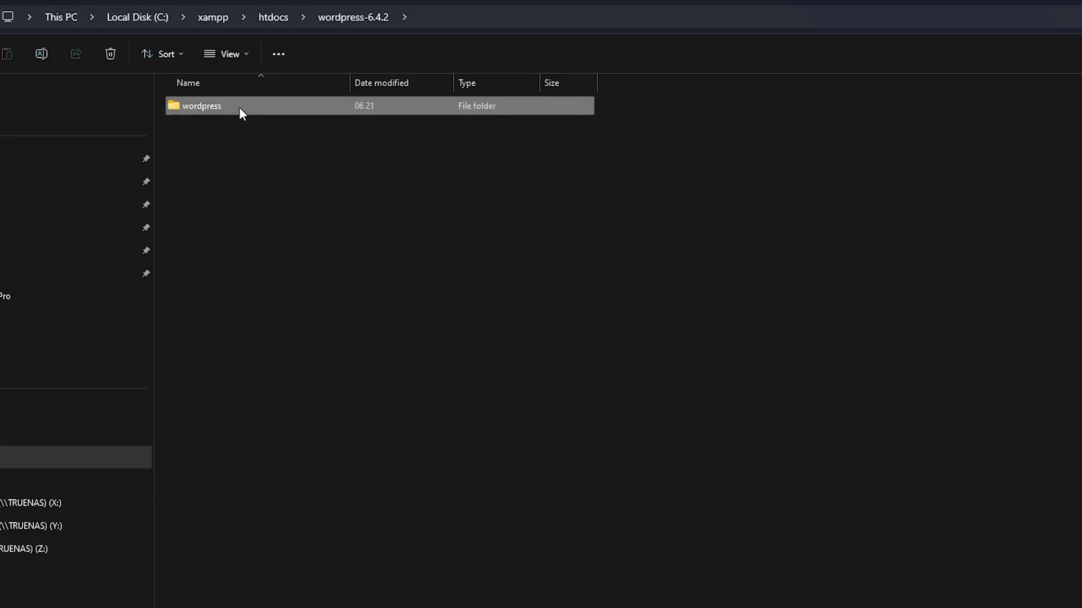
left_click(274, 17)
key("ctrl+v")
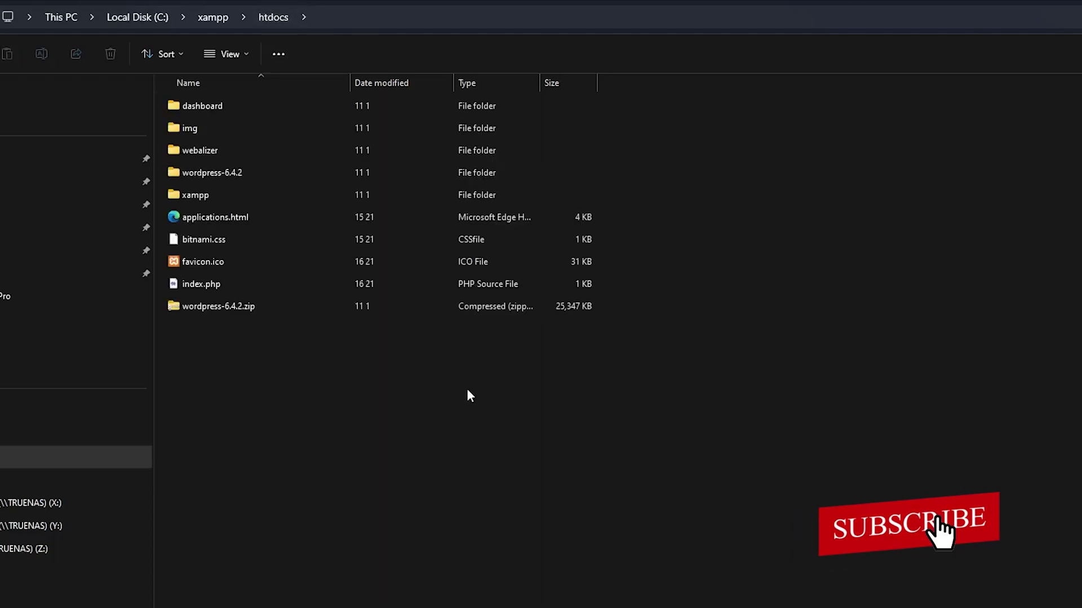
Permanently delete the leftover wordpress-6.4.2 folder and wordpress-6.4.2.zip.
left_click(225, 171)
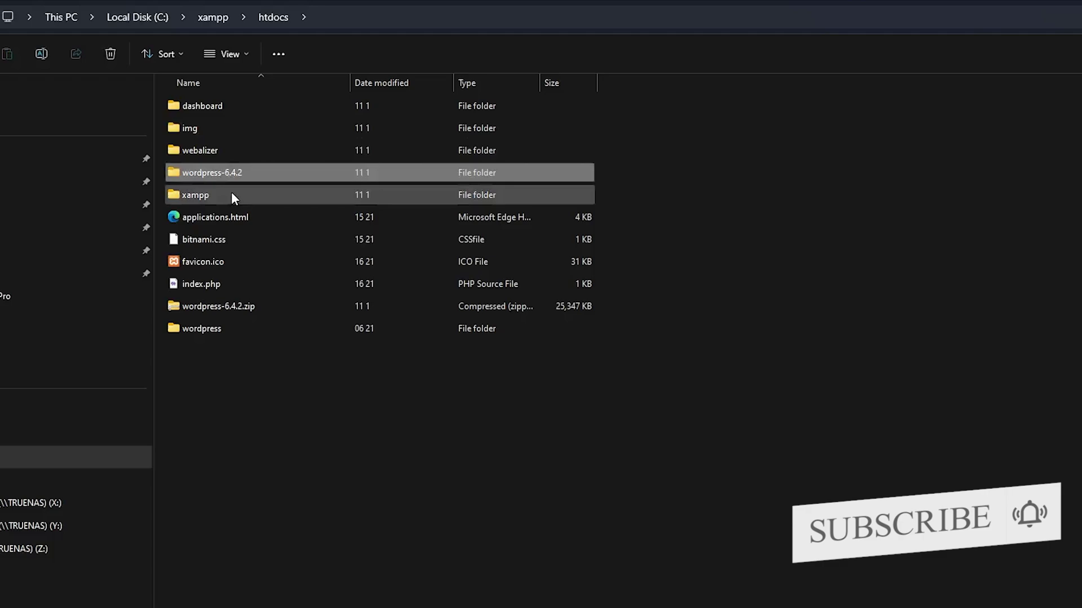
key("shift+Delete")
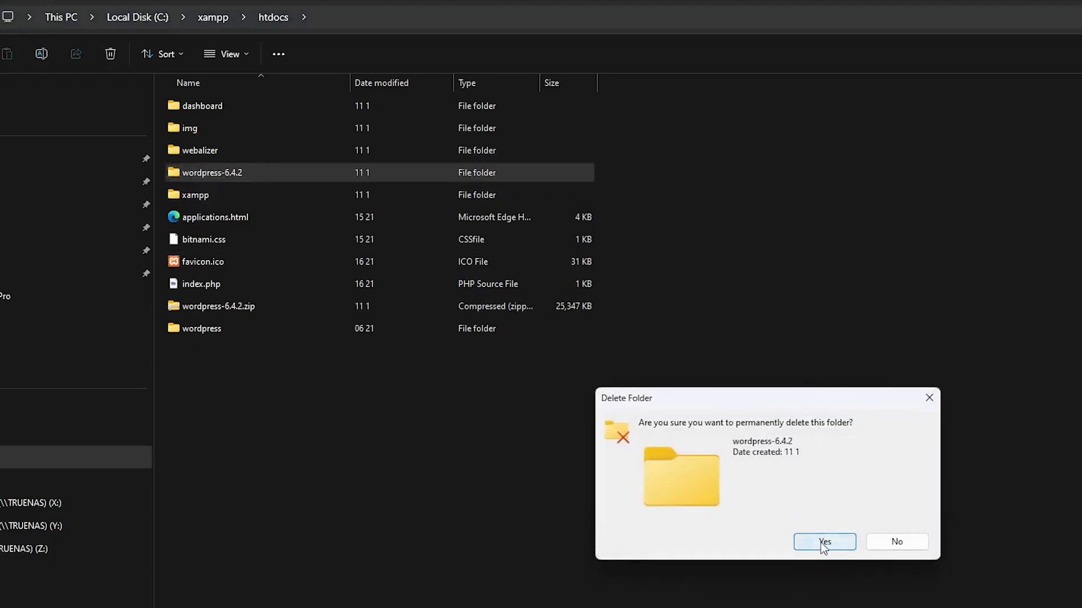
left_click(821, 542)
left_click(285, 277)
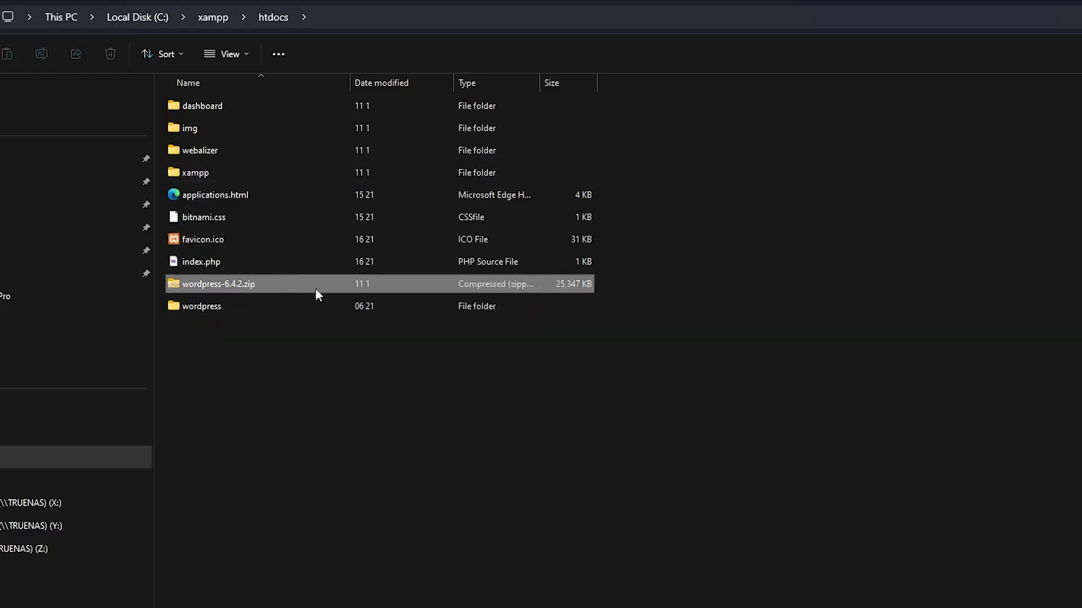
key("shift+Delete")
left_click(826, 541)
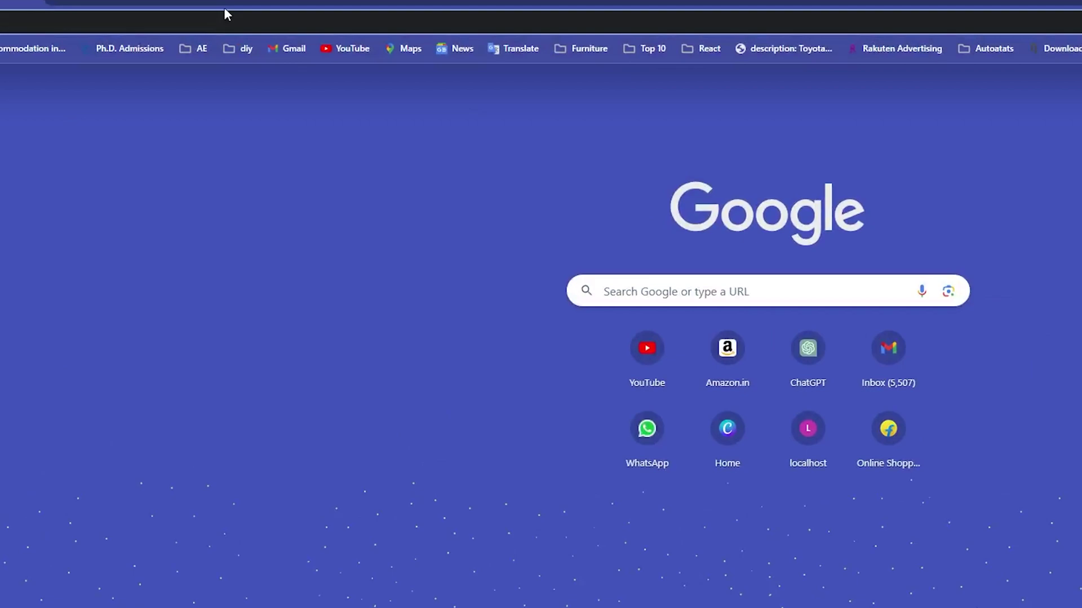
Load localhost/wordpress in Chrome to reach the WordPress language selection page.
type("loc")
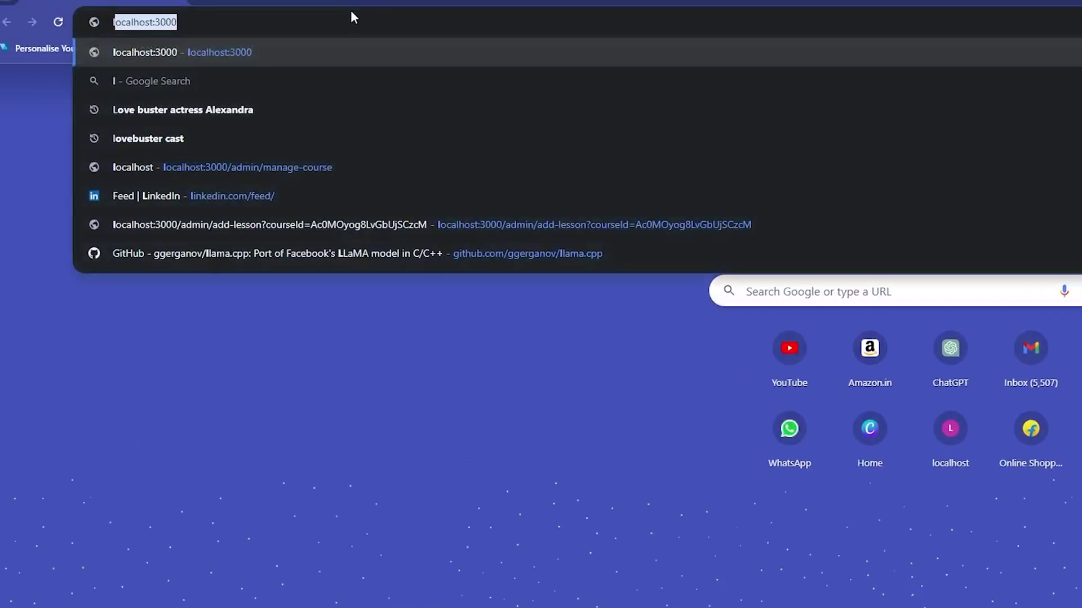
type("alhost")
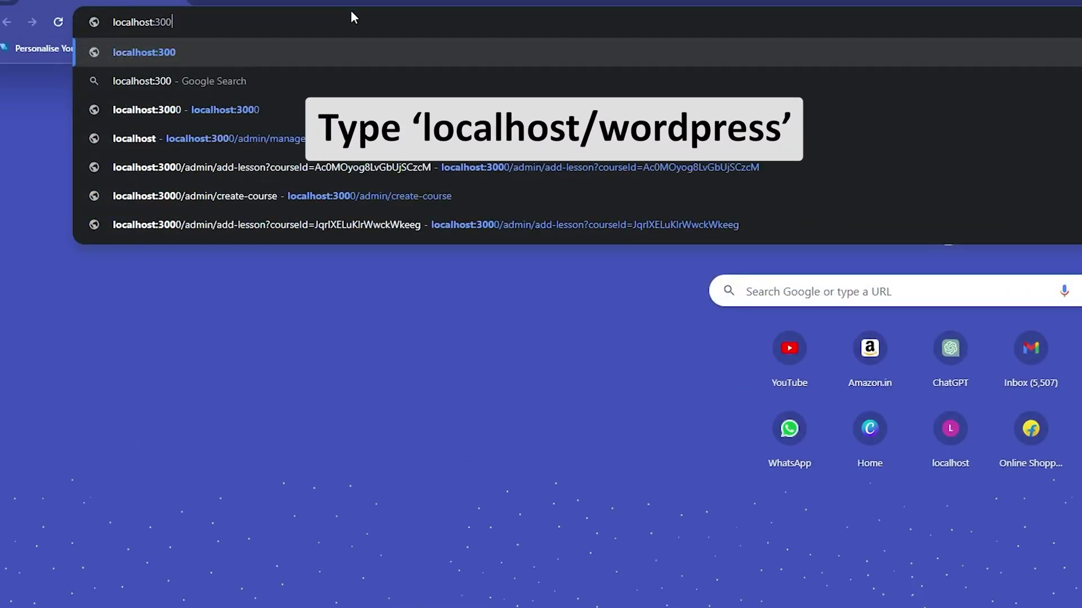
key("BackSpace")
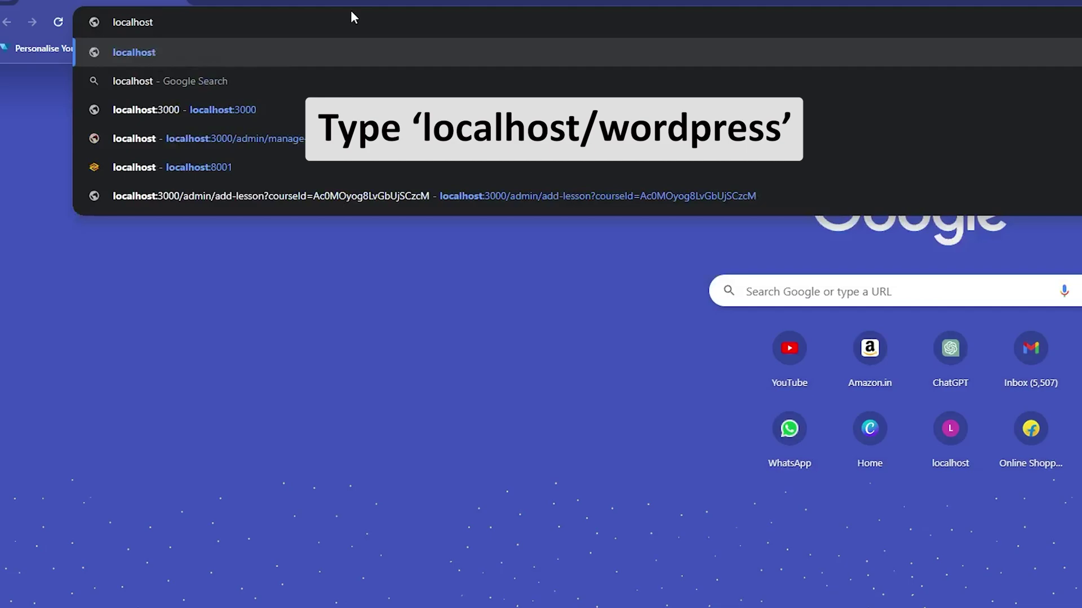
type("/w")
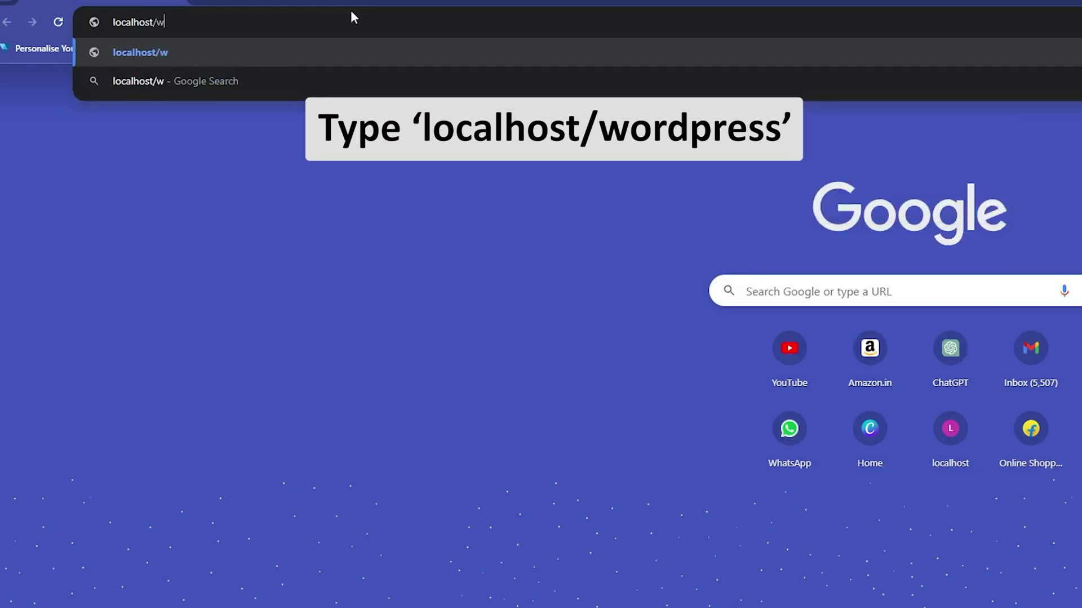
type("ordpress")
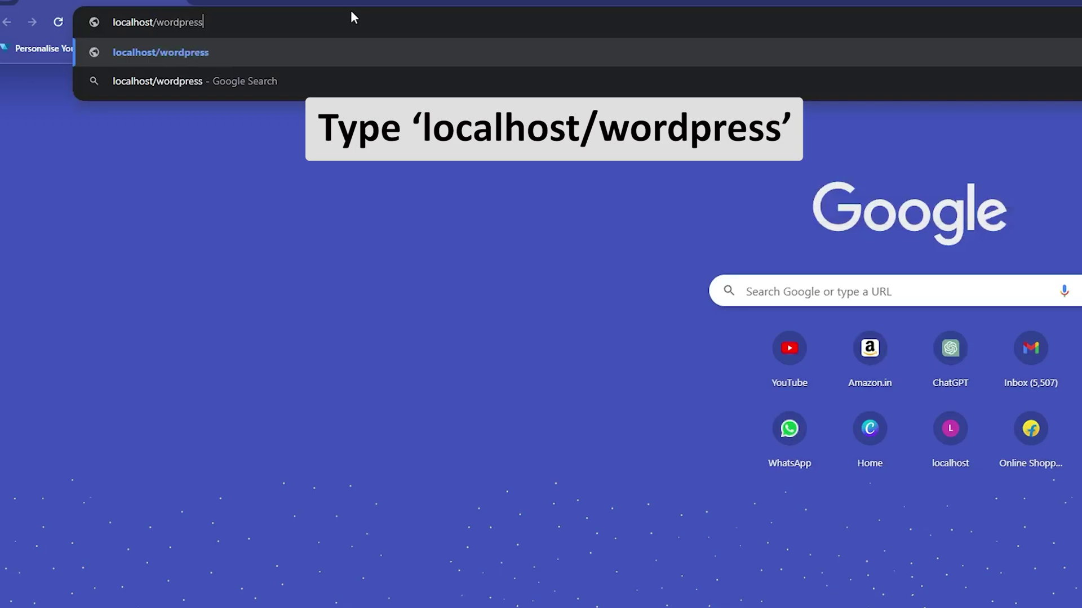
key("Return")
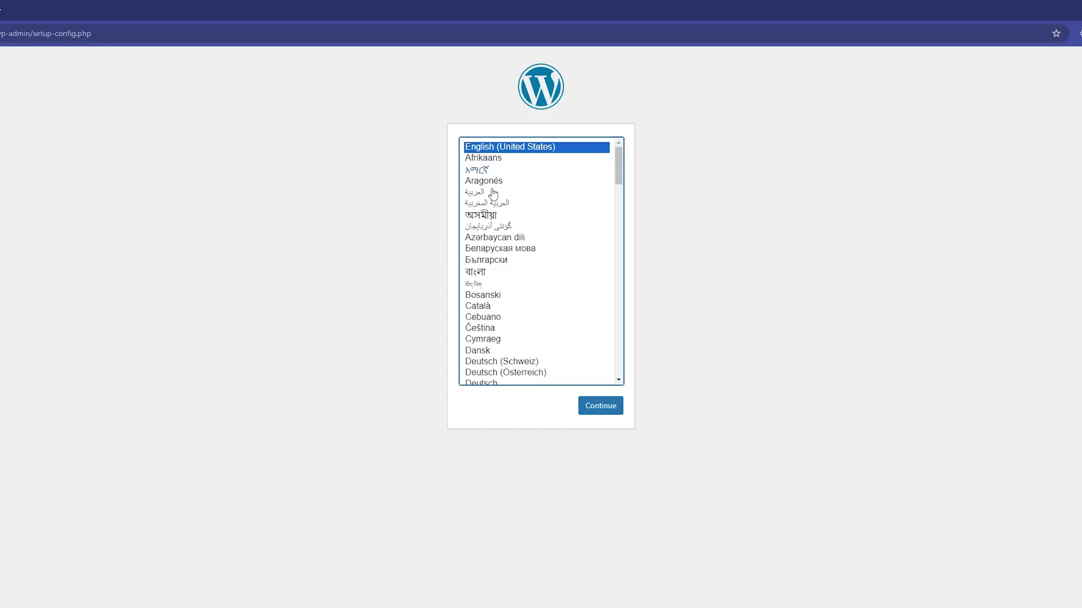
Keep English (United States), proceed to the database form, and switch to XAMPP Control Panel.
left_click(596, 416)
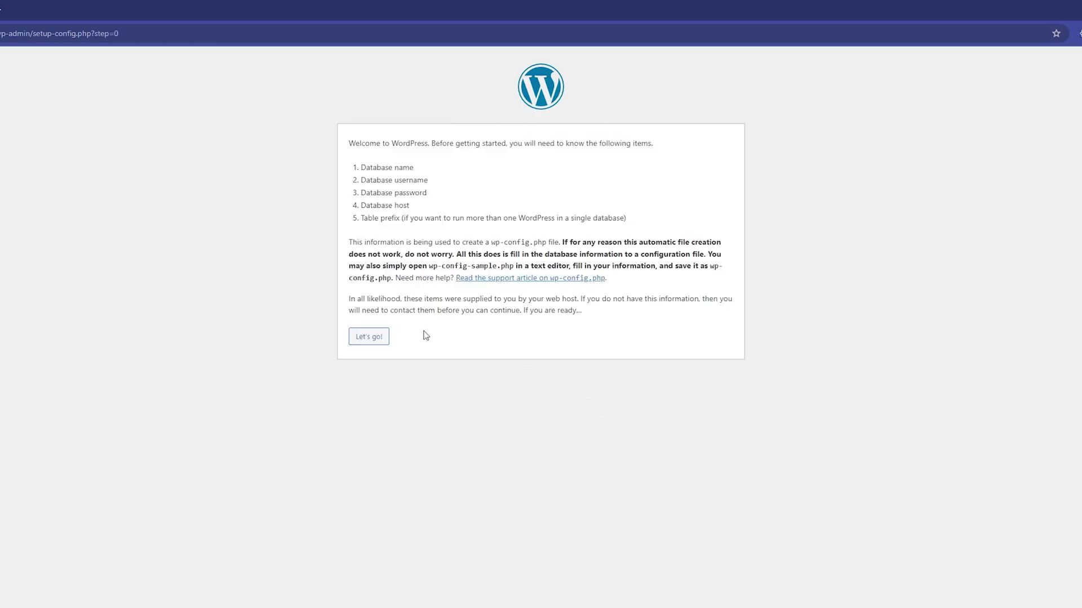
left_click(382, 340)
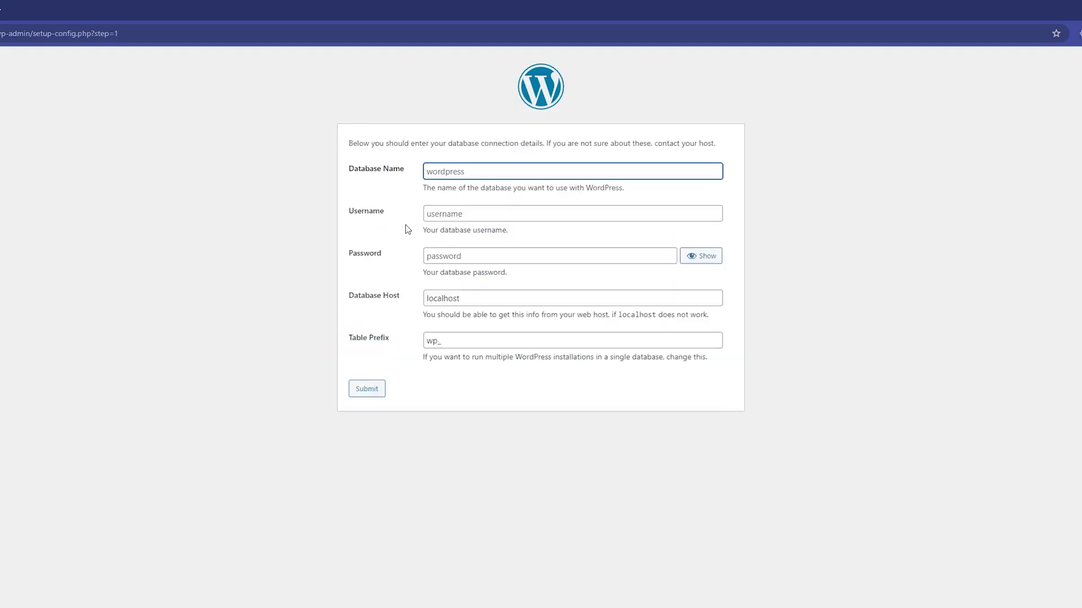
left_click(407, 229)
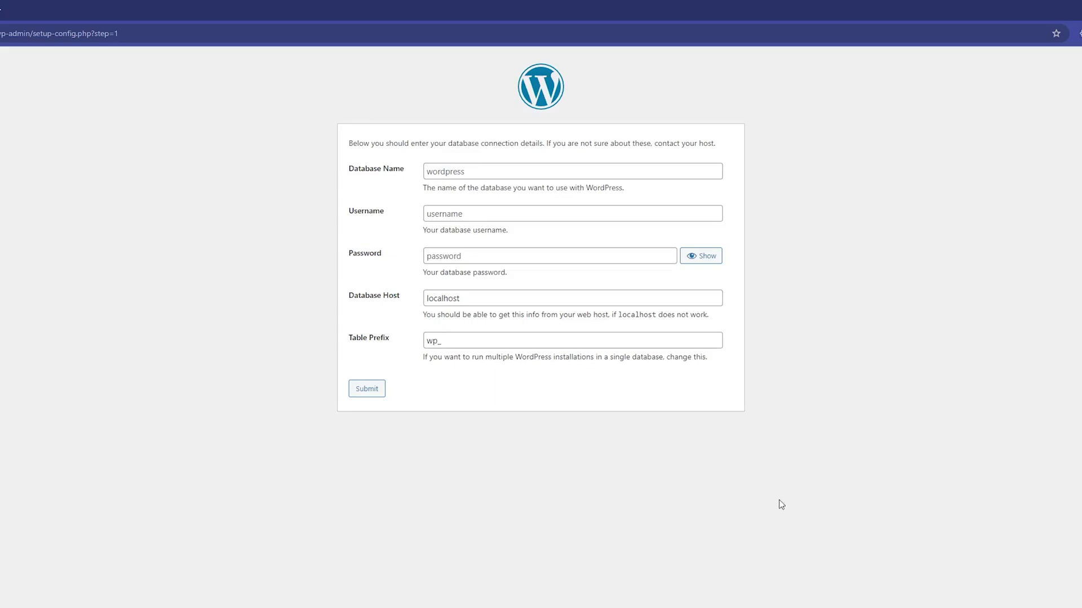
key("alt+Tab")
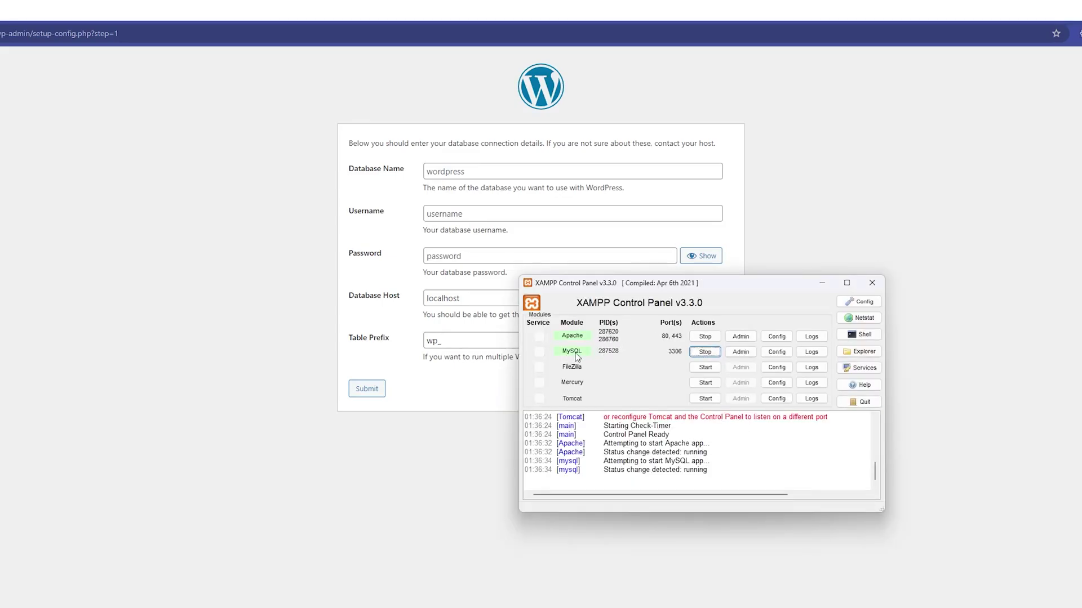
From MySQL Admin, add a new empty database named 'wordpress' on the Databases page.
left_click(742, 352)
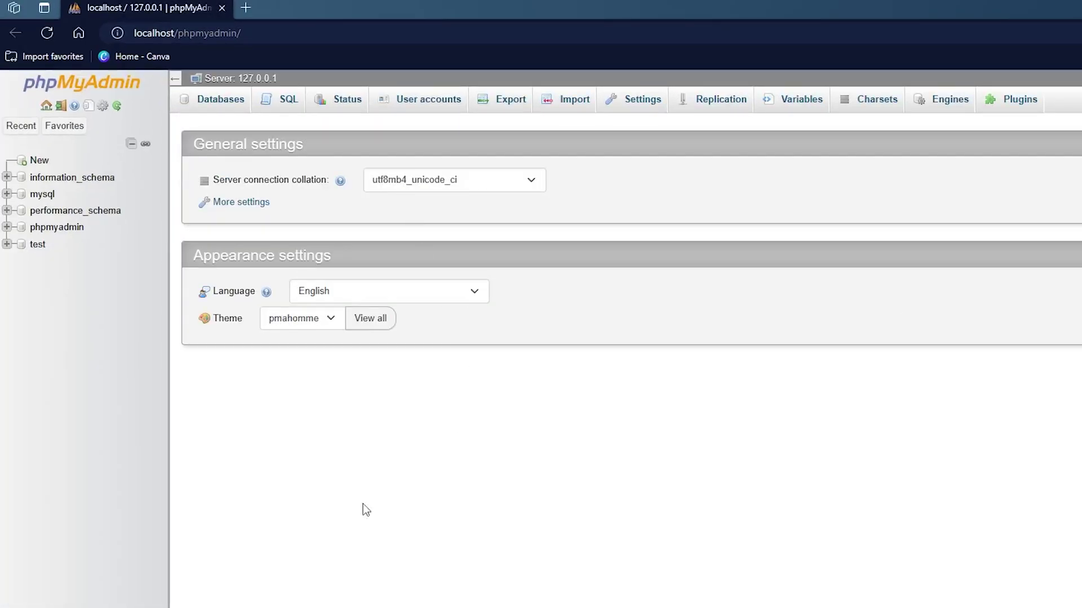
left_click(231, 102)
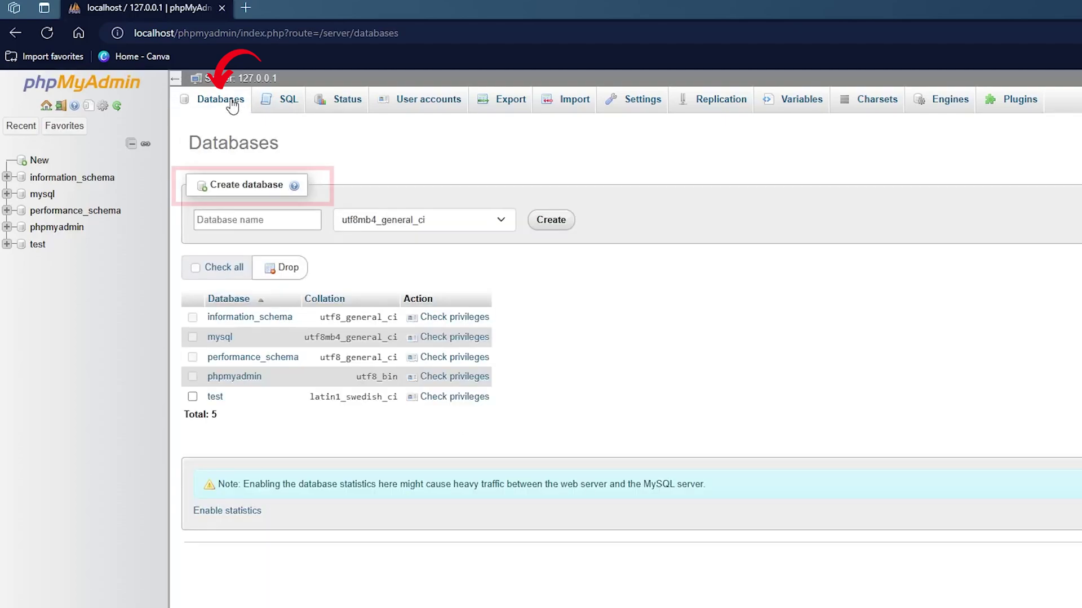
left_click(265, 213)
type("wordpress")
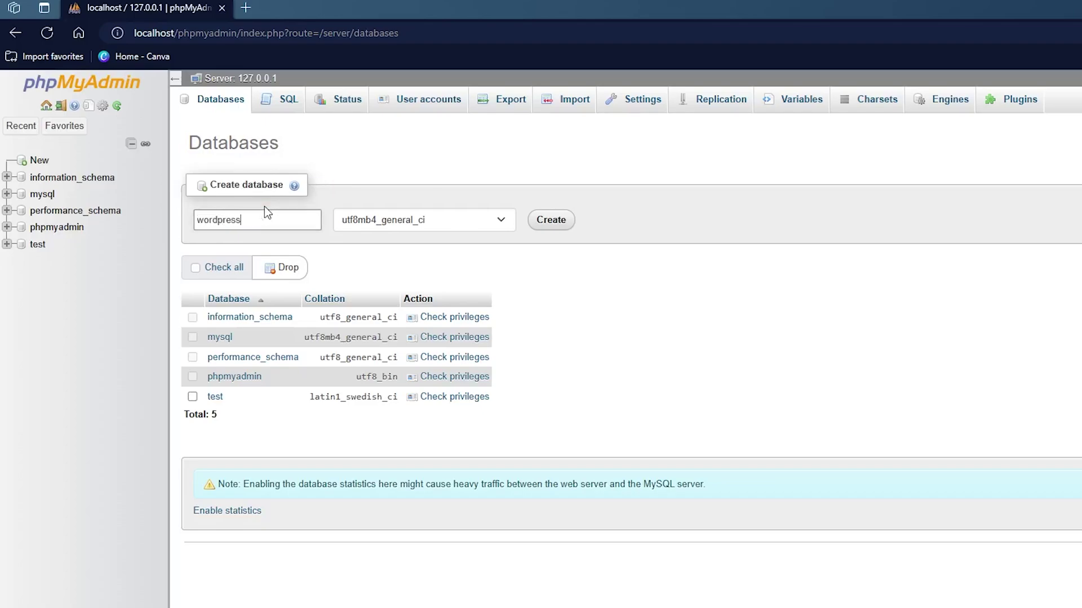
left_click(550, 221)
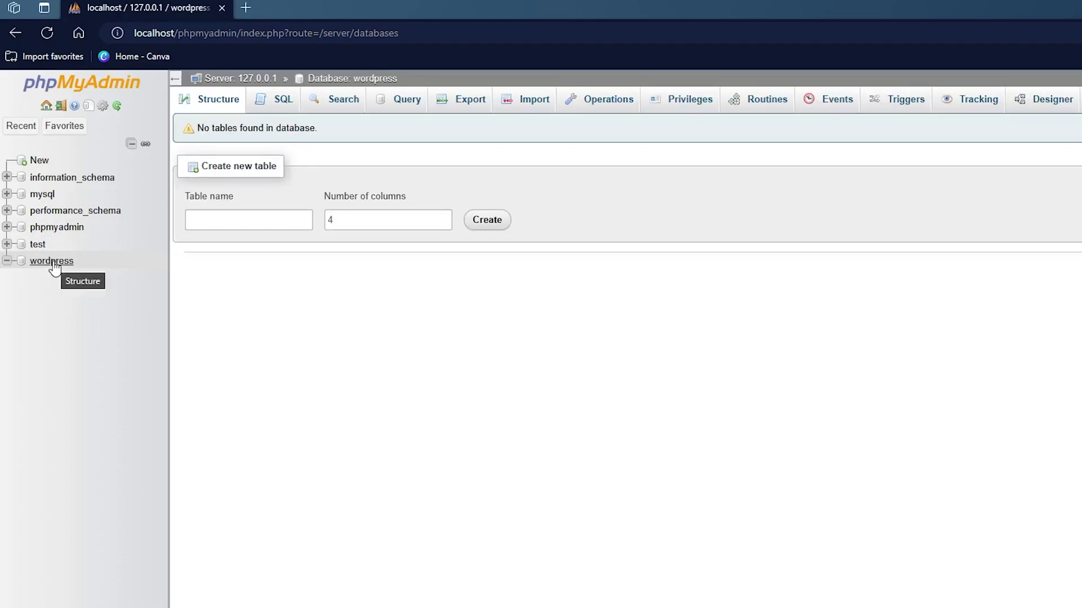
right_click(53, 261)
key("Escape")
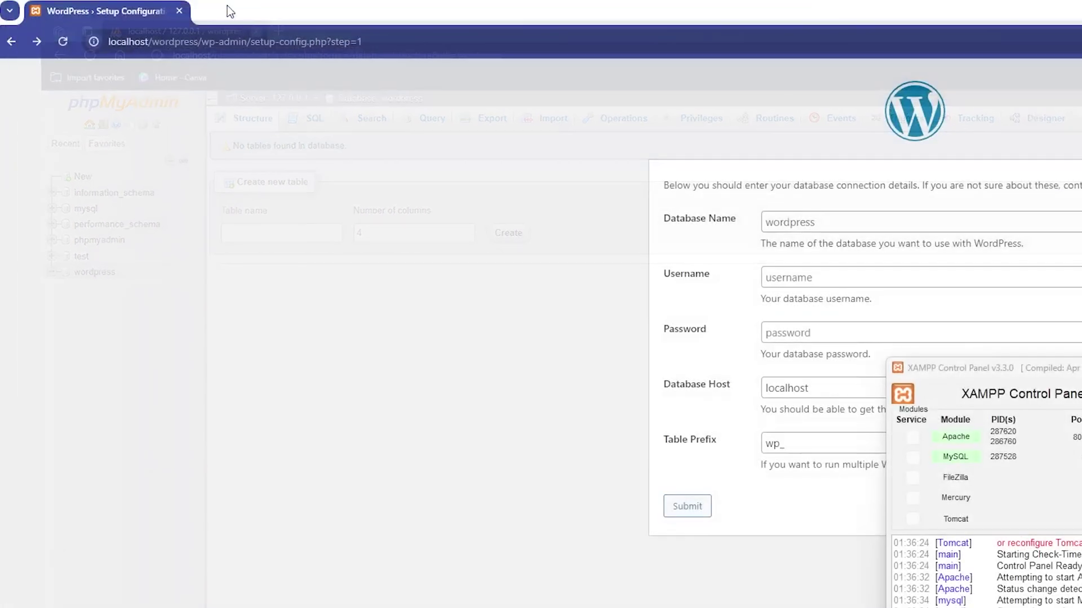
Connect WordPress to the 'wordpress' database as user root with no password, then run the installation.
left_click(518, 228)
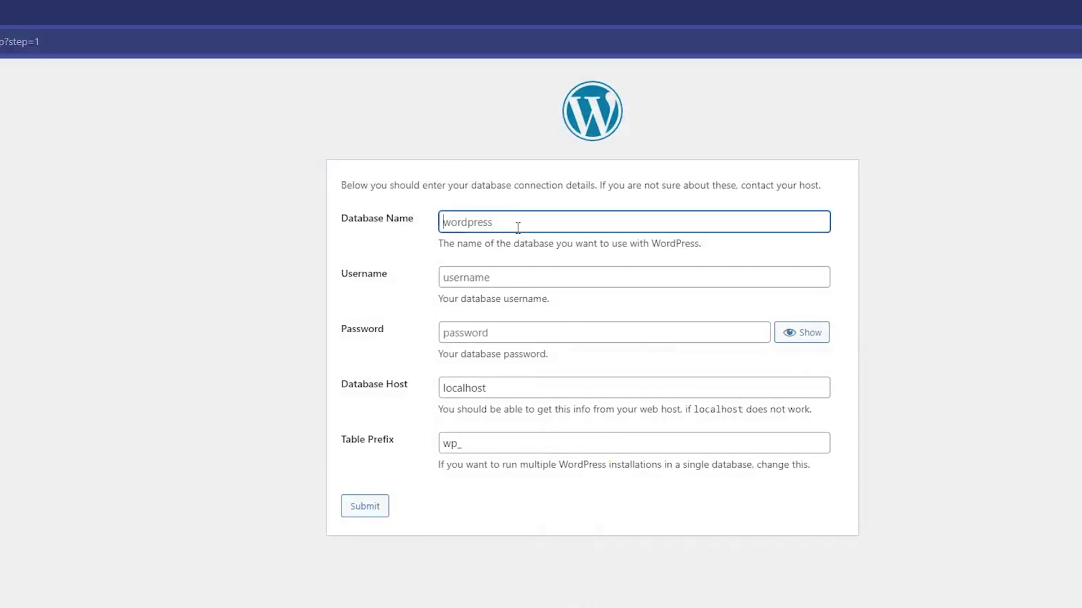
type("wordpress")
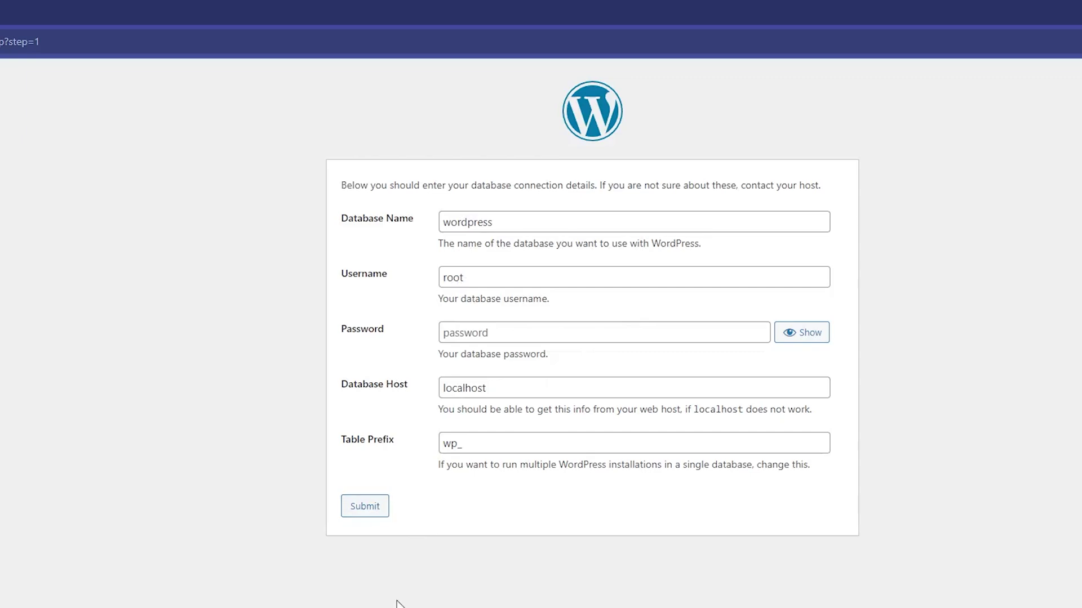
left_click(365, 509)
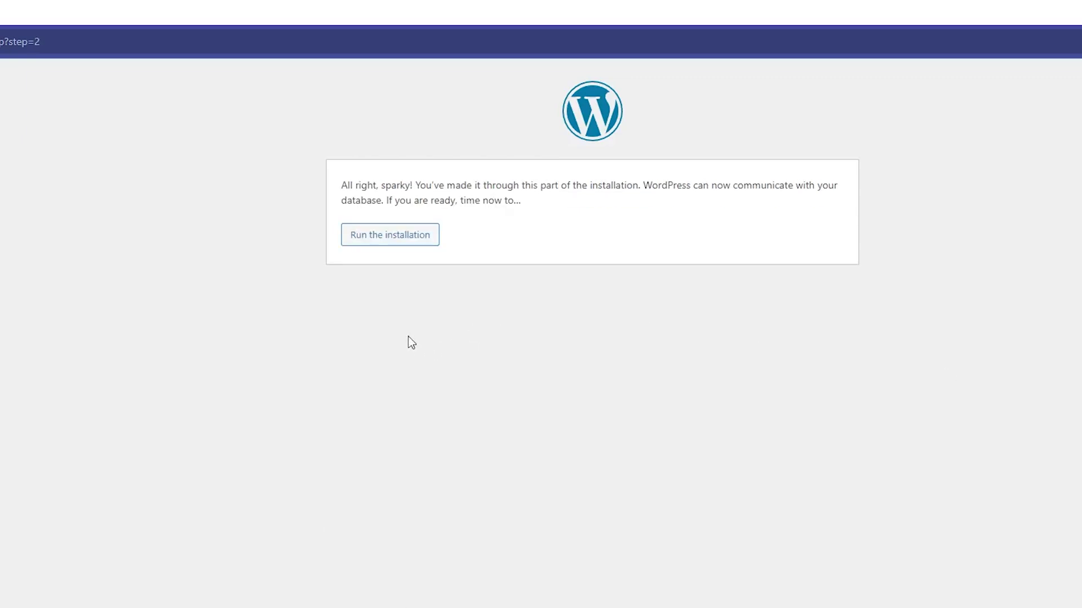
left_click(417, 244)
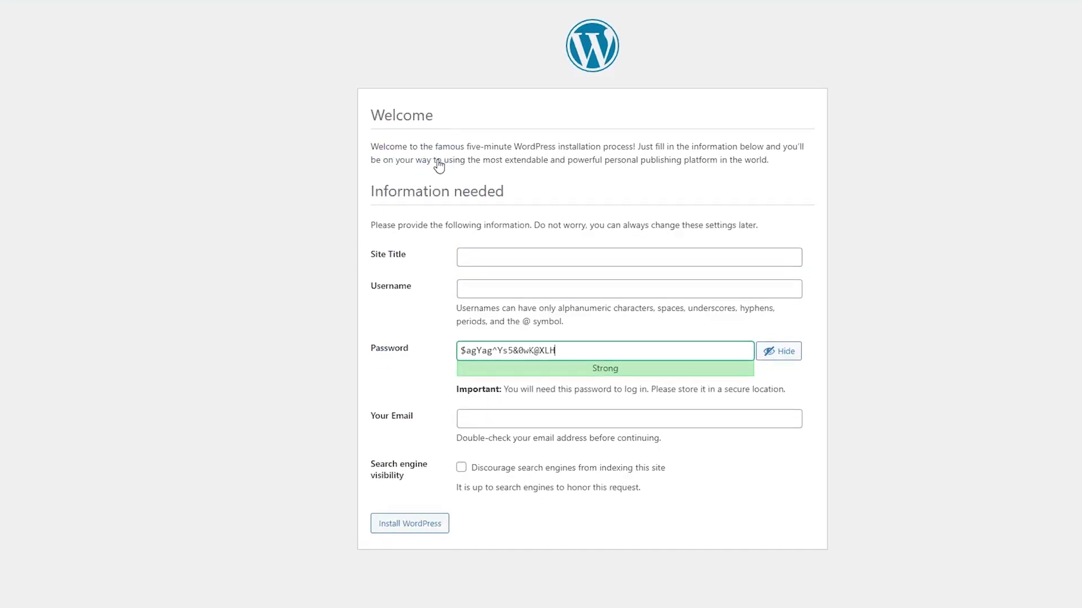
Install the site 'Technoholic' with admin username 'adminoholic', an admin password and the admin's e-mail.
left_click(513, 256)
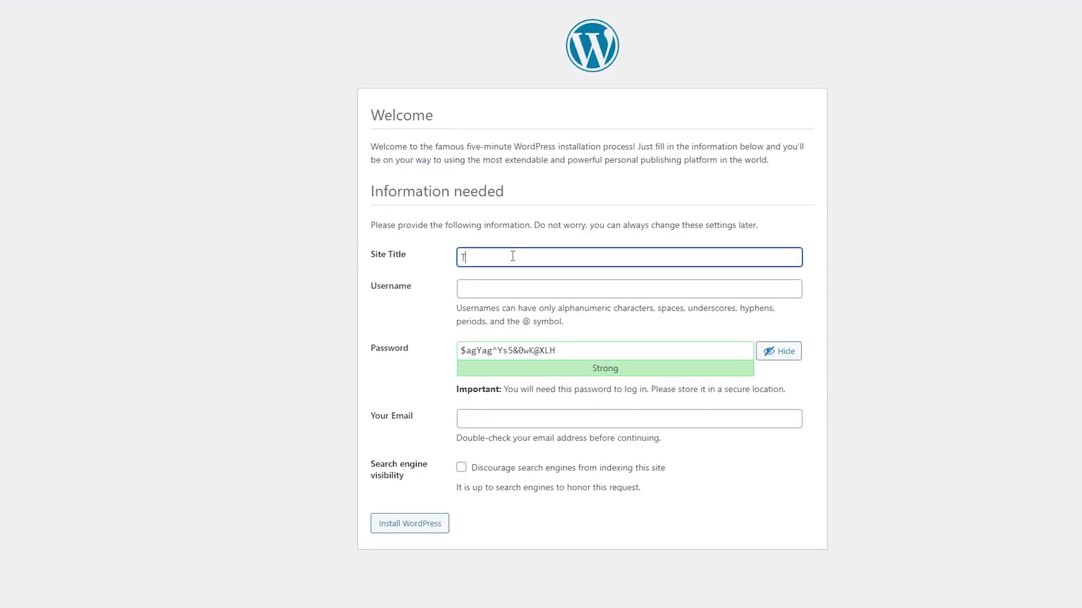
type("Technoholic")
key("Tab")
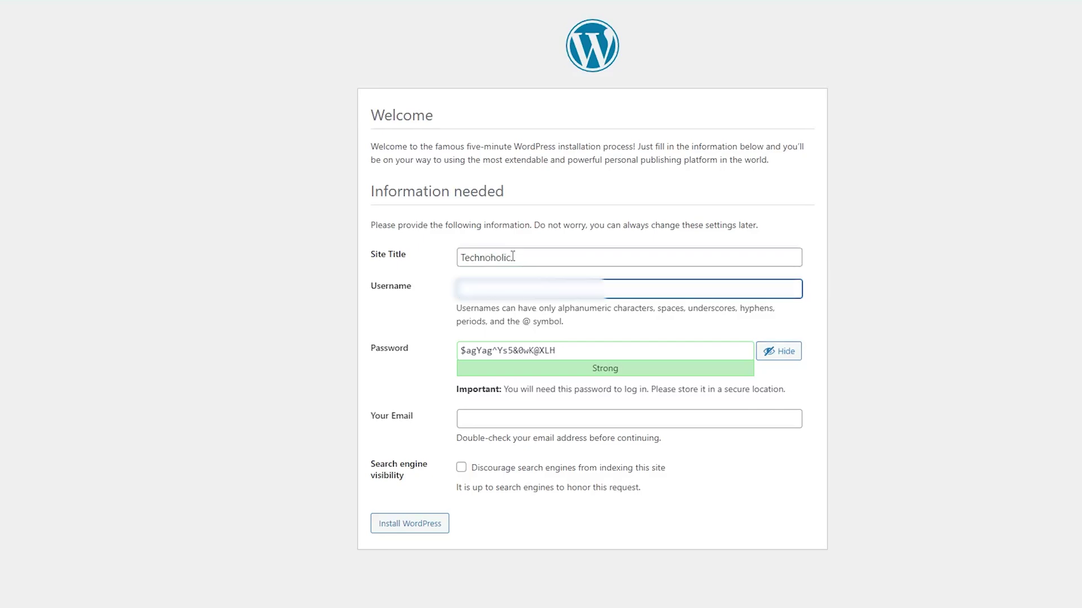
type("adminoholic")
key("Tab")
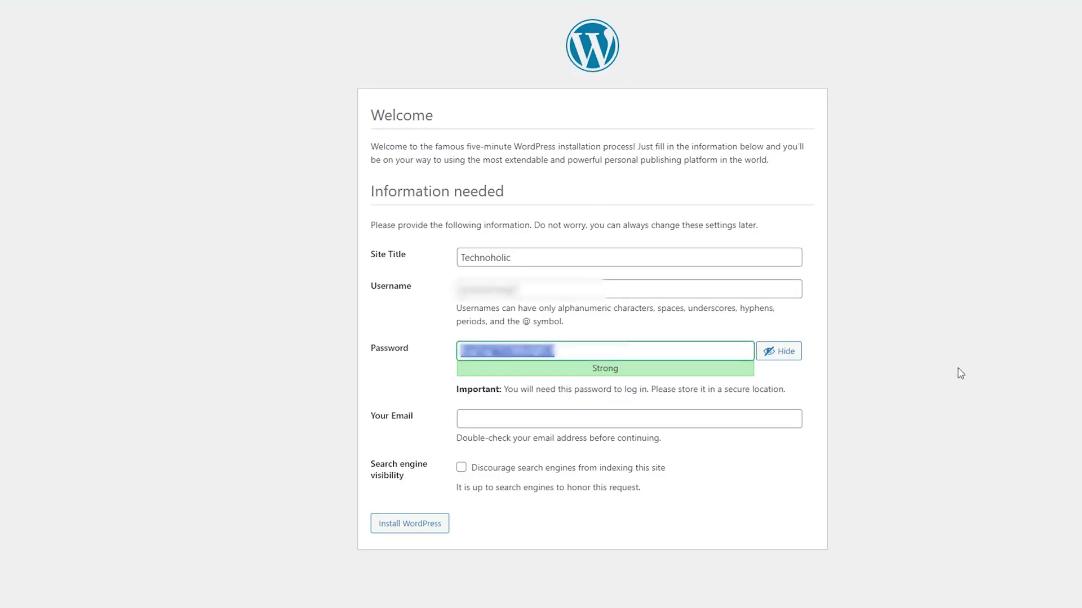
type("technoholic")
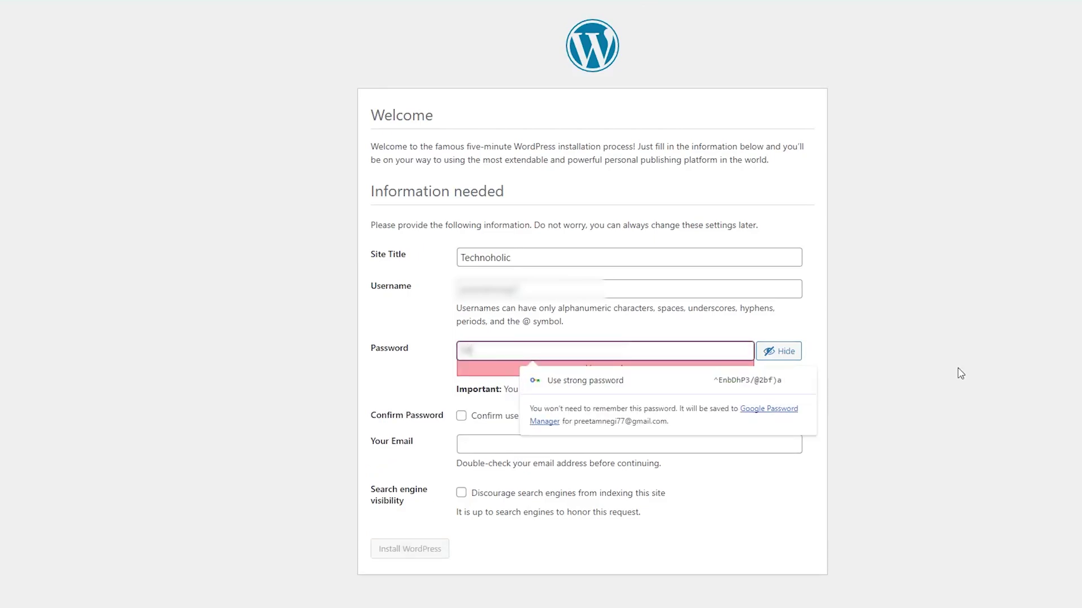
left_click(517, 420)
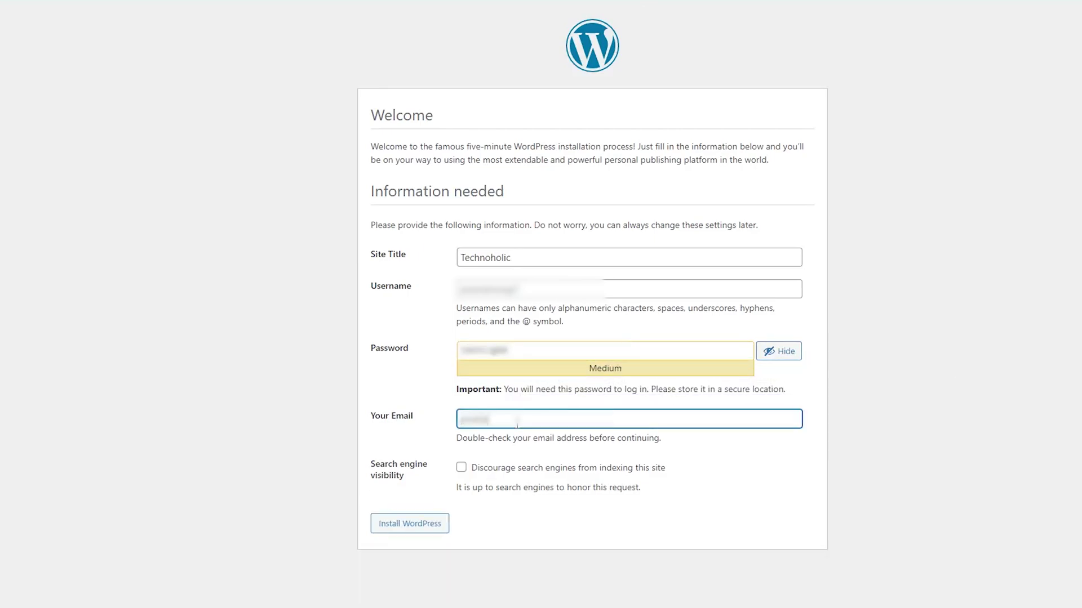
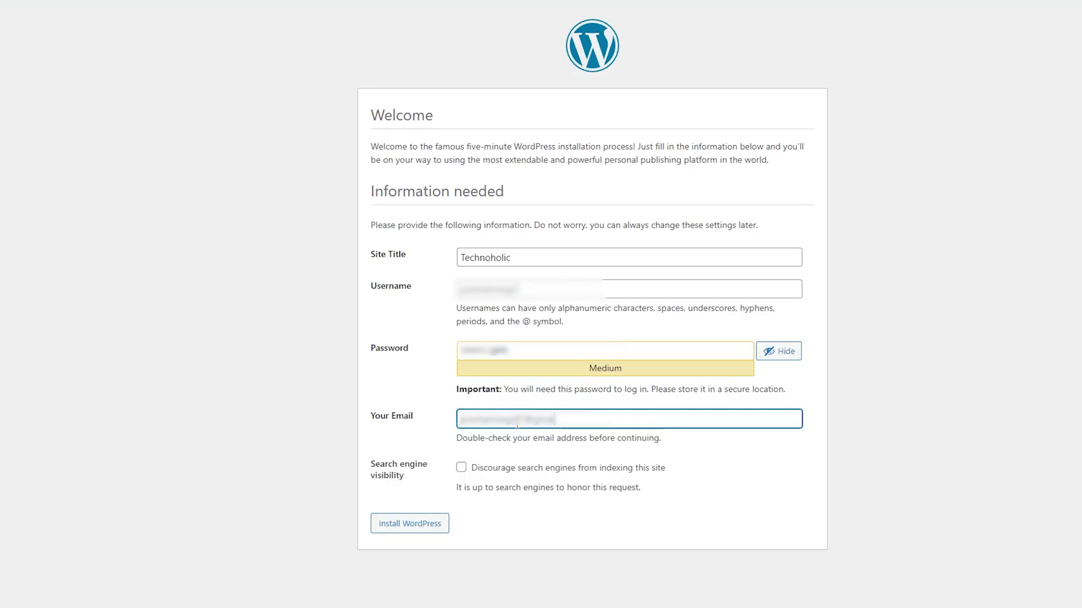
left_click(632, 536)
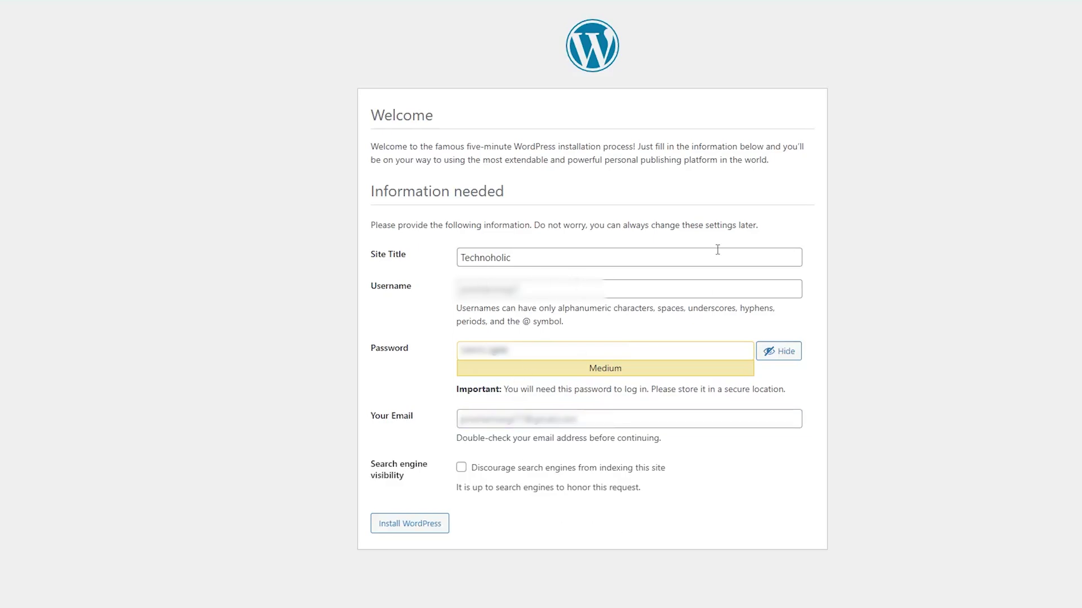
left_click(417, 525)
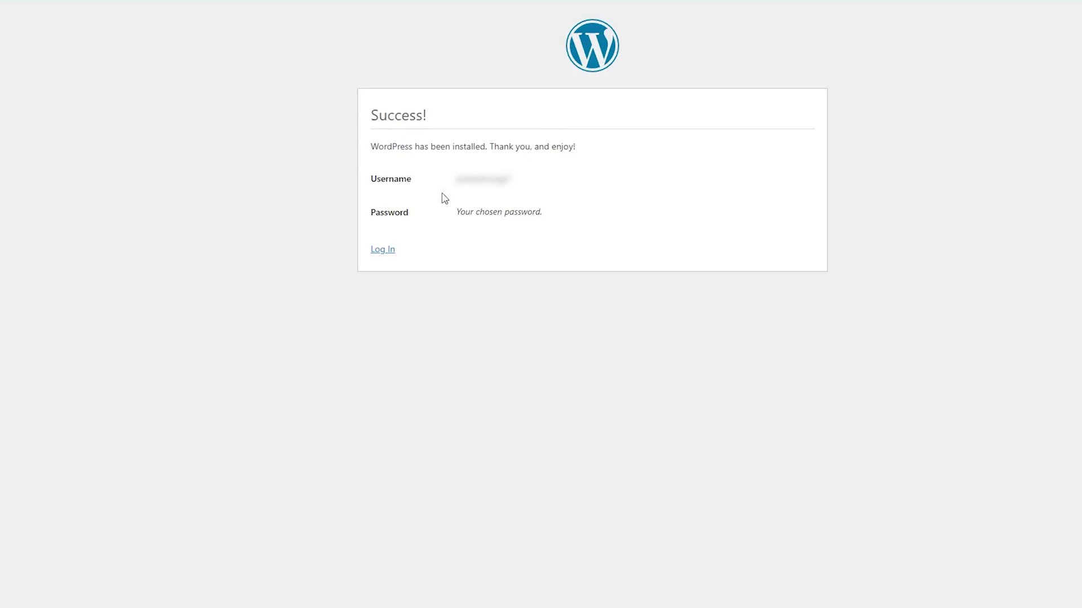
Log in with the admin account's username and password to reach the Technoholic Dashboard.
left_click(383, 250)
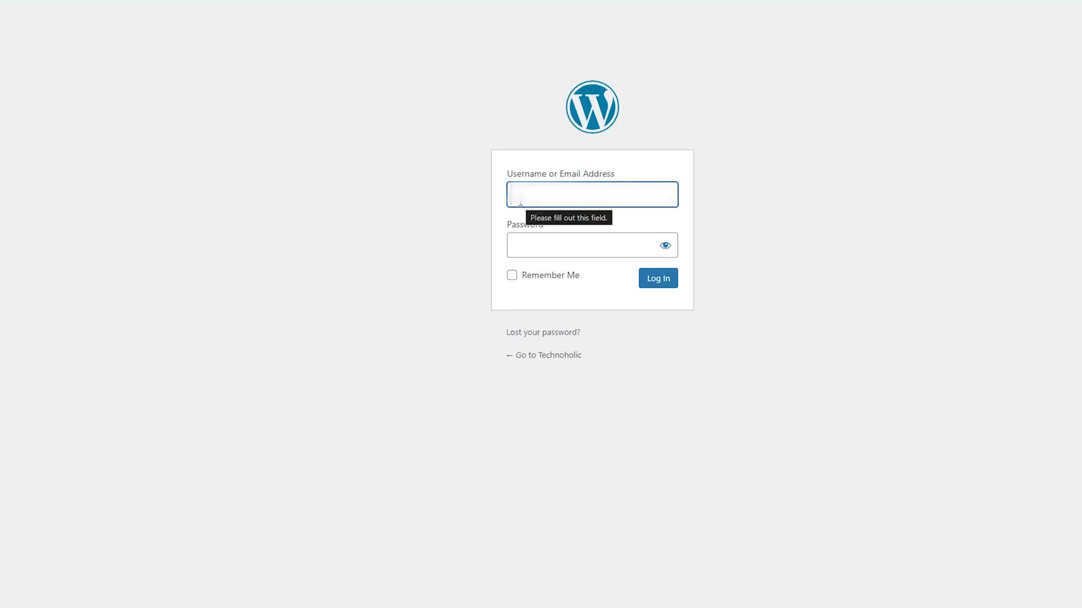
type("pjwebmastersg")
key("Tab")
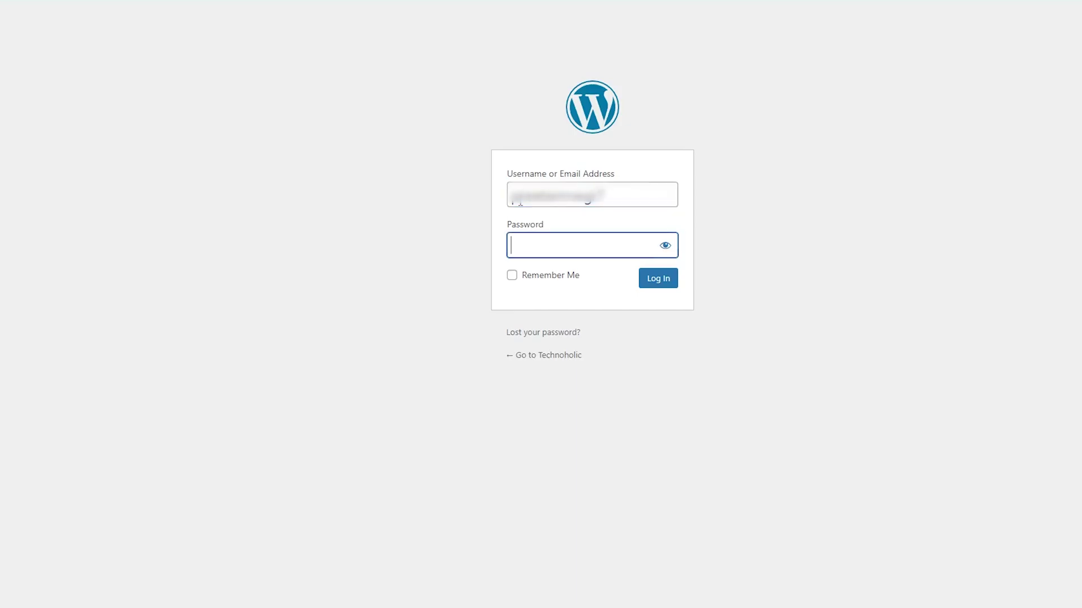
type("*********")
key("Return")
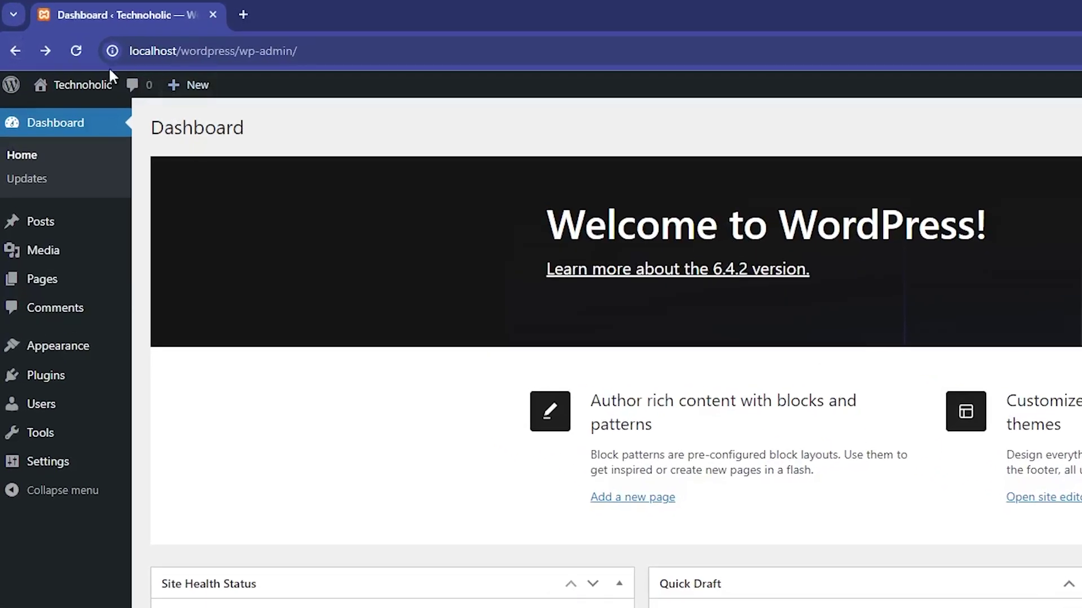
Visit the Technoholic front page and copy its localhost/wordpress address from the address bar.
mouse_move(90, 86)
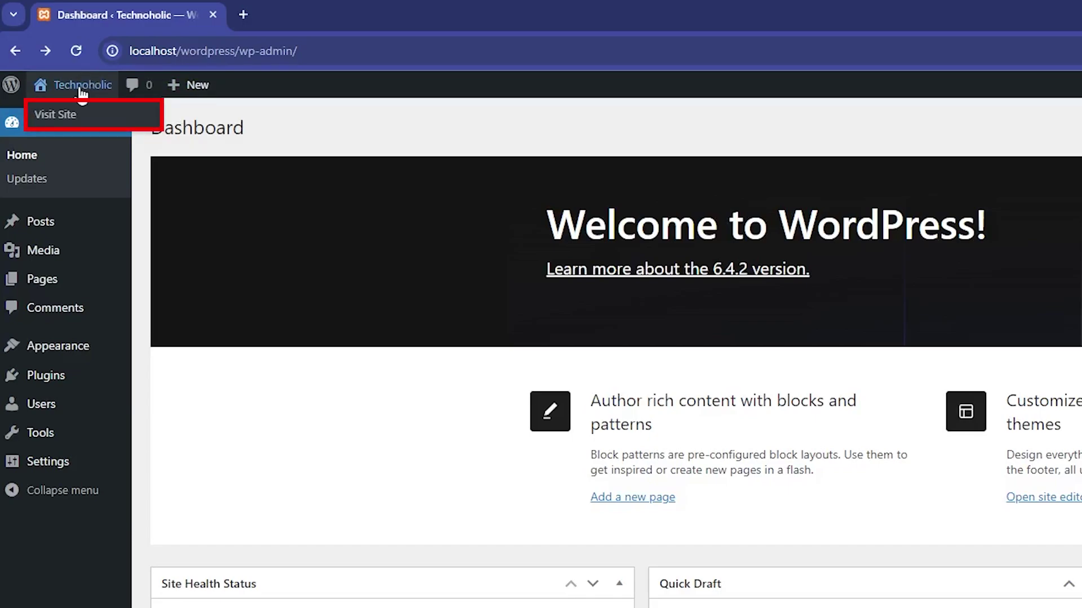
left_click(66, 116)
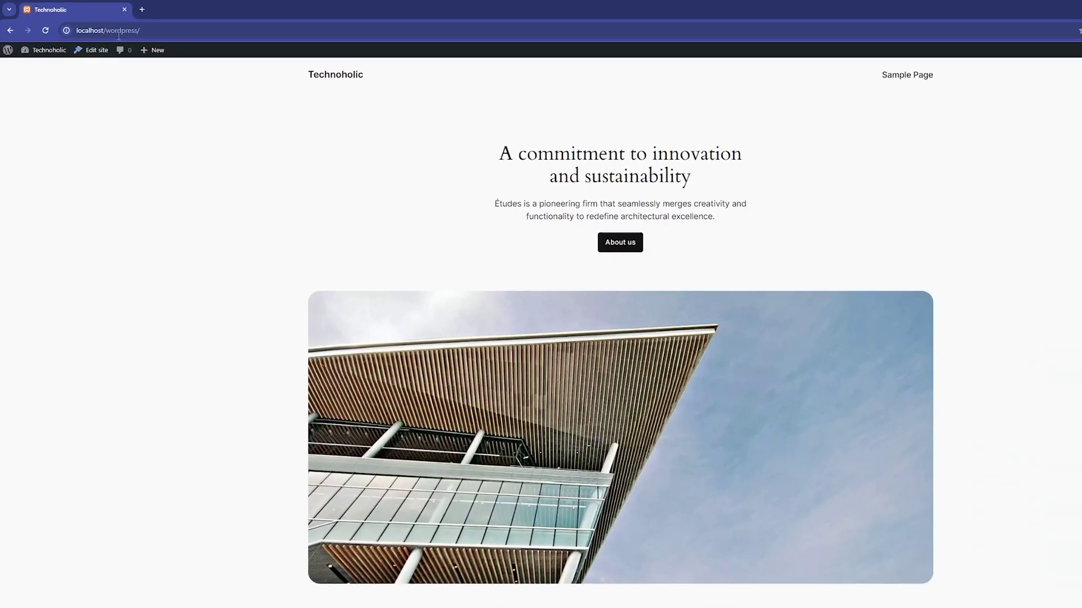
left_click(247, 46)
right_click(125, 24)
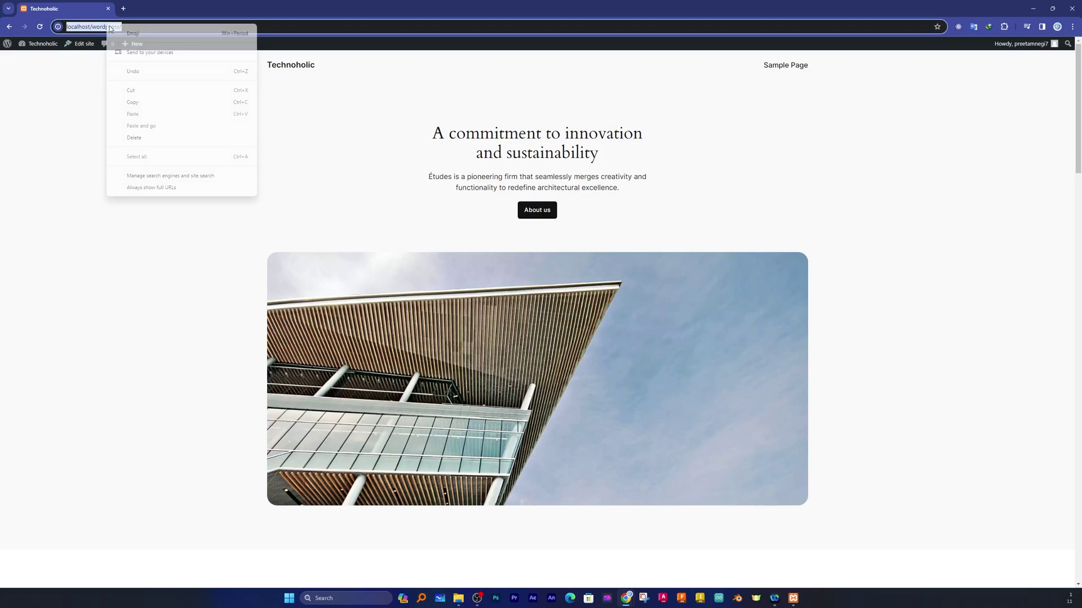
left_click(137, 104)
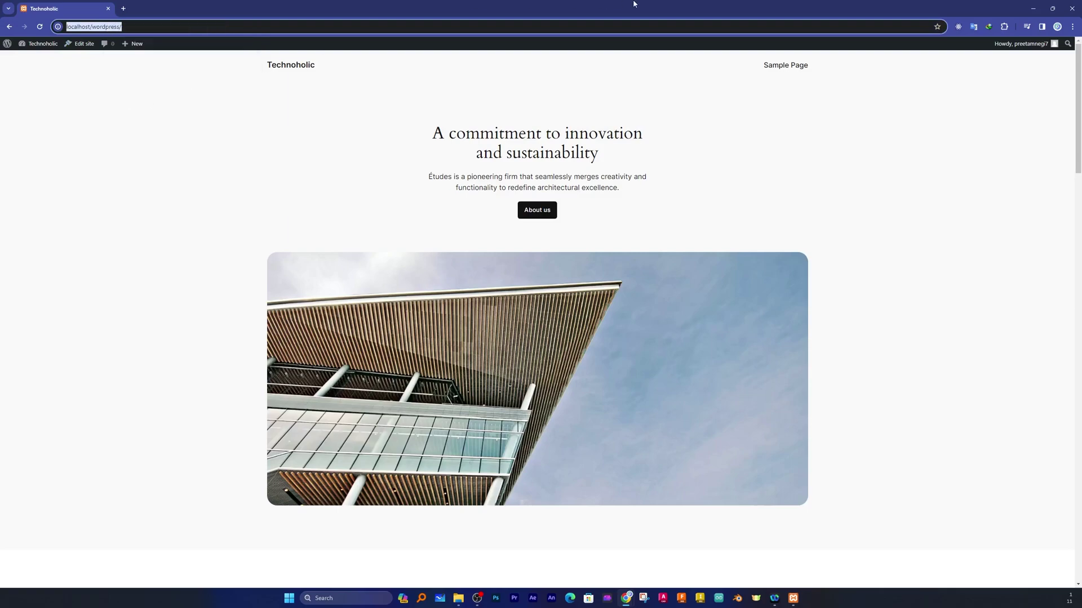
left_click(1073, 27)
Load the copied localhost/wordpress/ address in a new Incognito window and scroll through the home page.
left_click(966, 68)
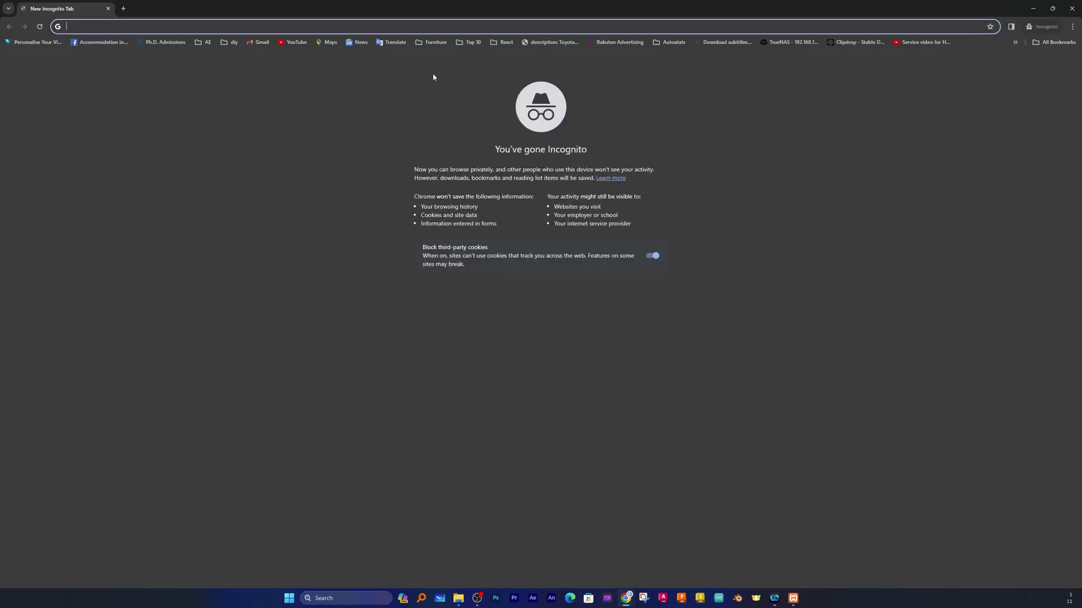
right_click(274, 28)
left_click(284, 35)
right_click(289, 25)
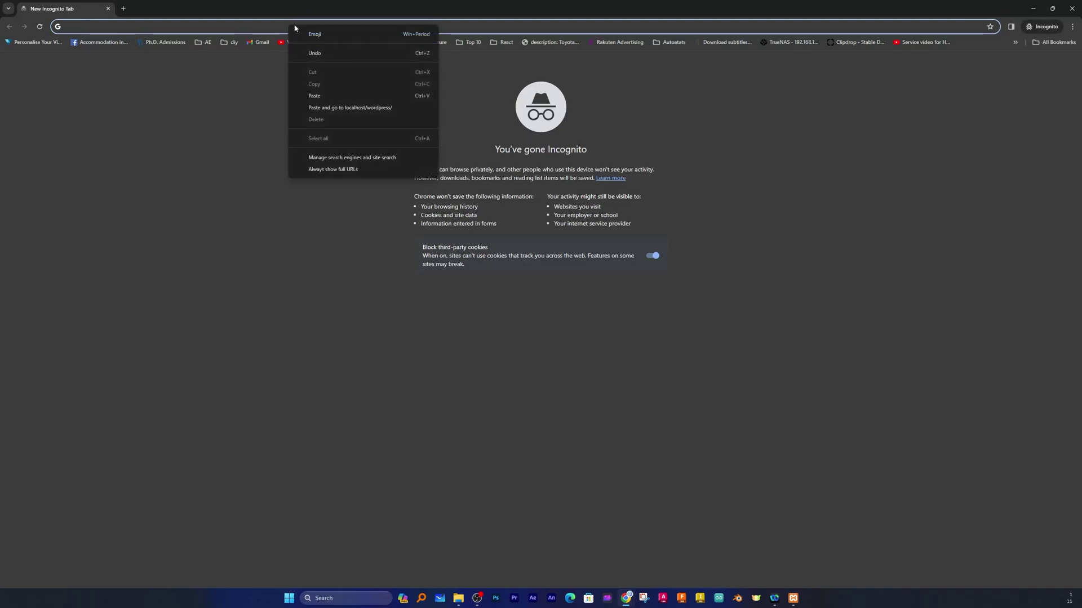
left_click(364, 107)
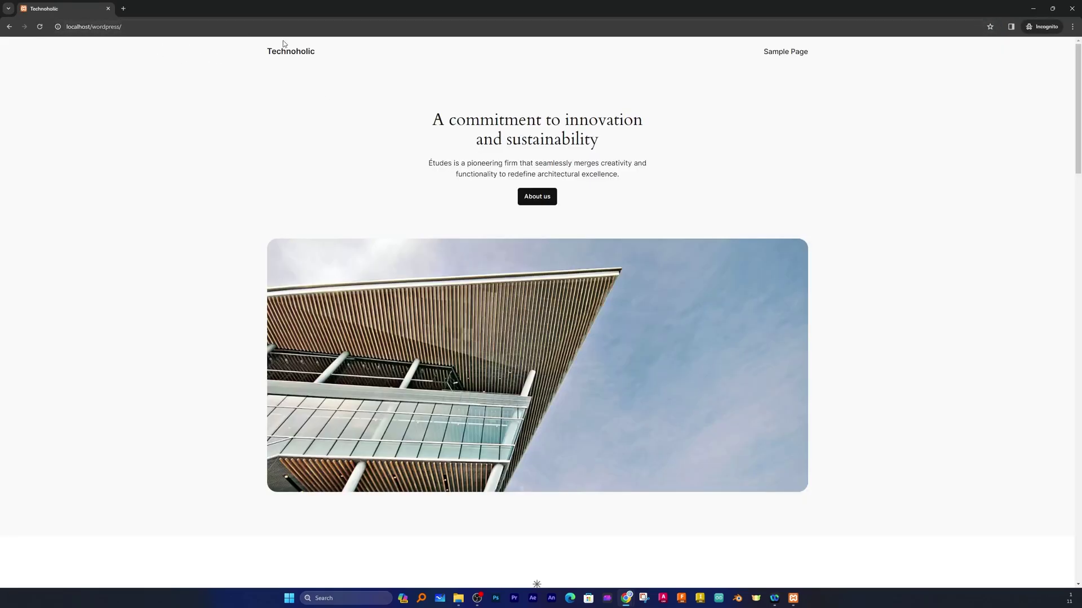
scroll(402, 119, "down", 7)
scroll(460, 223, "down", 15)
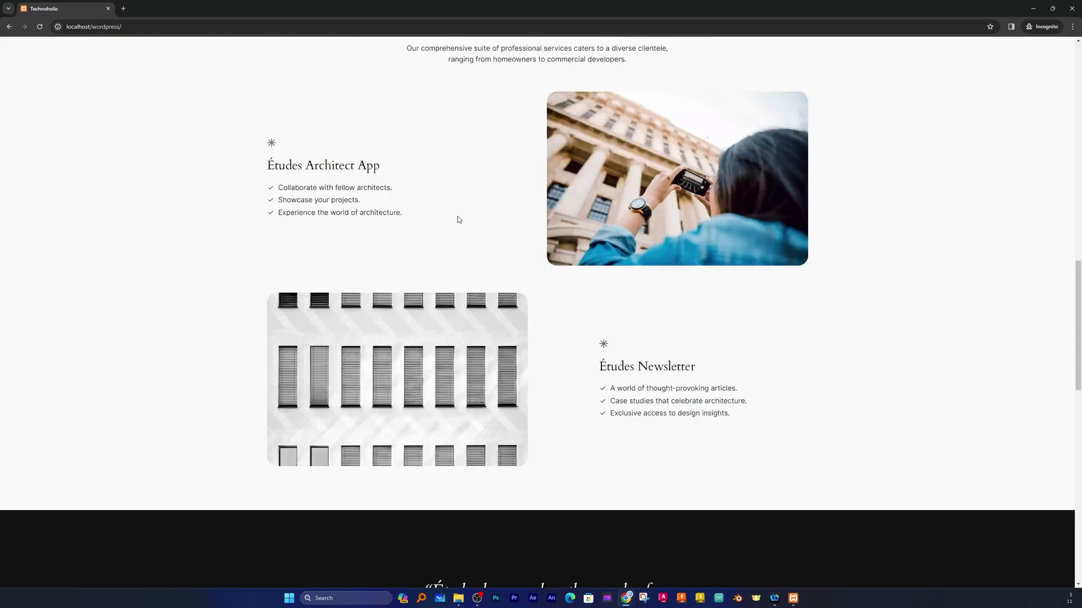
scroll(509, 343, "up", 5)
scroll(510, 343, "up", 12)
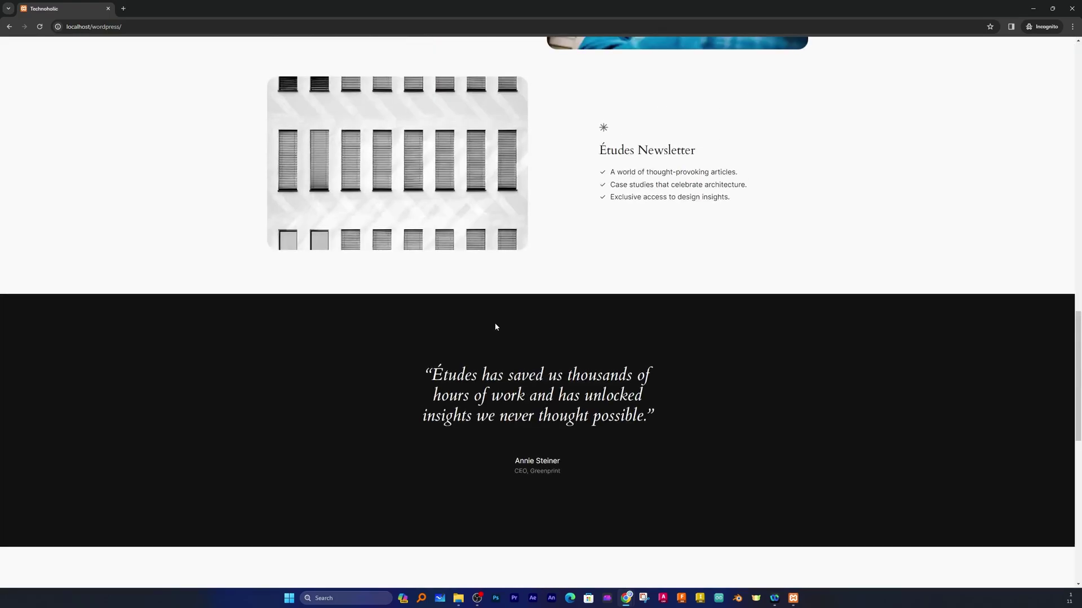
scroll(481, 349, "up", 7)
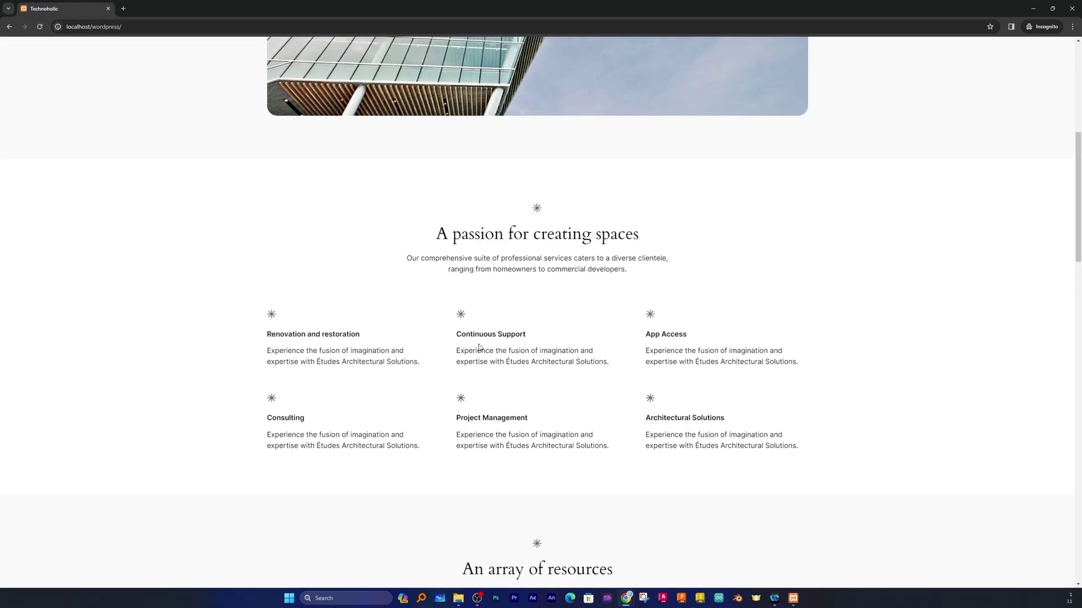
scroll(486, 341, "up", 4)
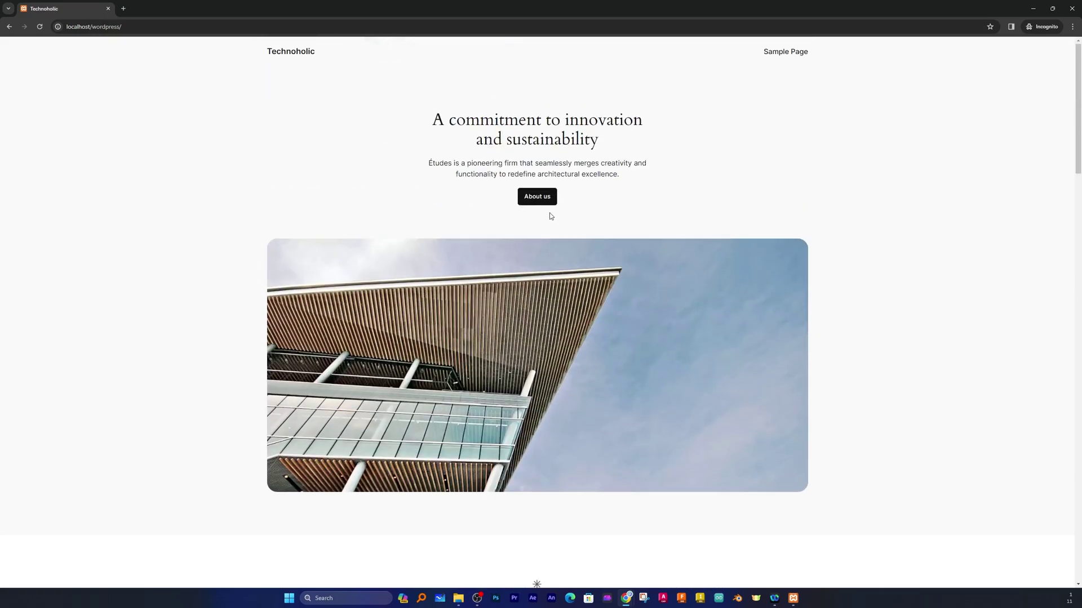
Open the Sample Page, return to the Technoholic home page, and scroll down its content.
left_click(786, 51)
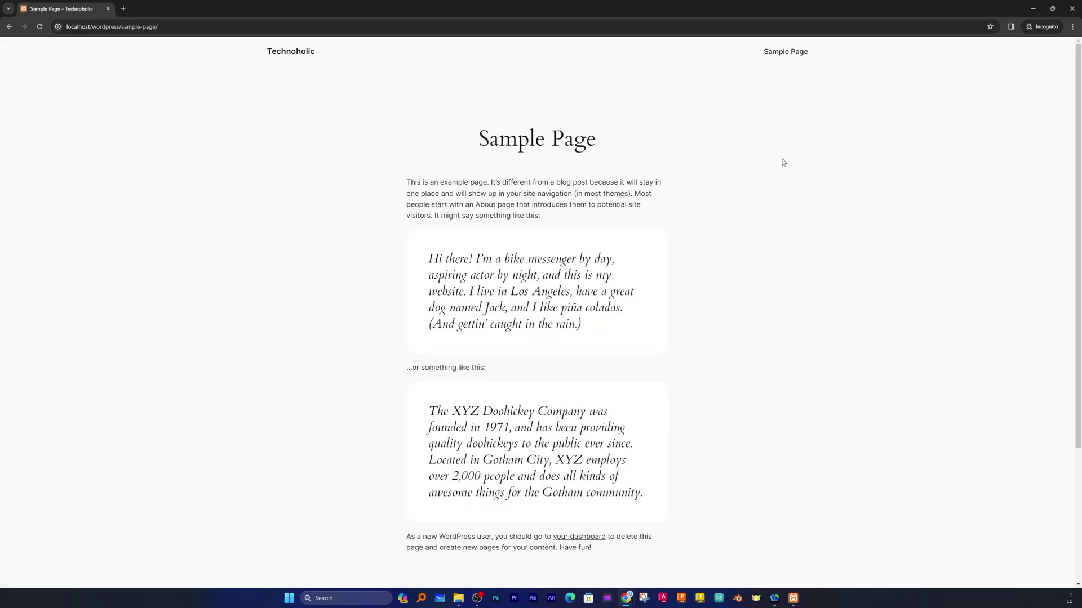
left_click(297, 54)
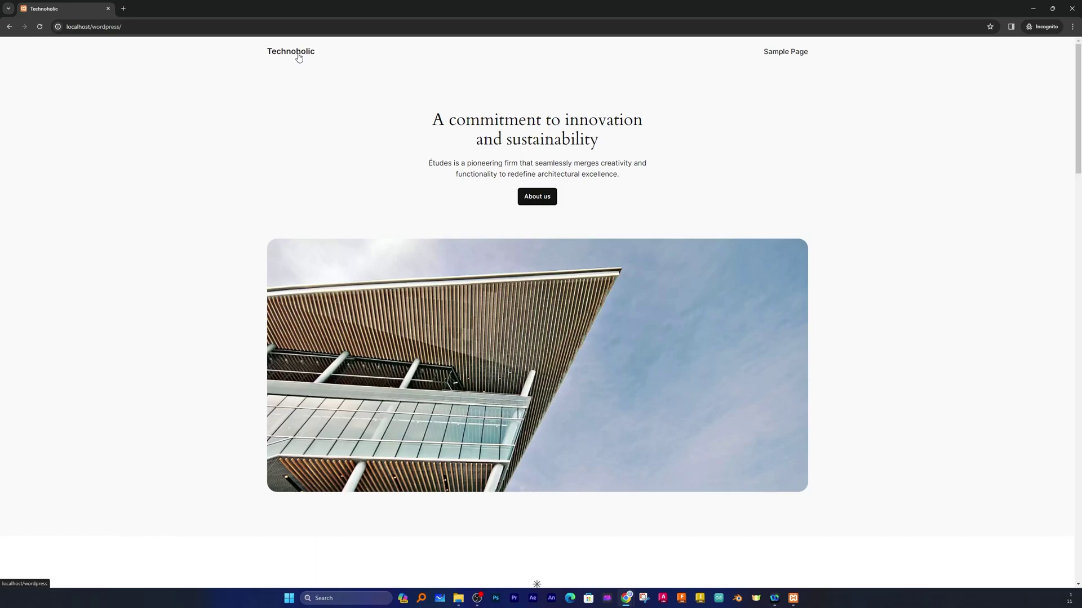
left_click(799, 54)
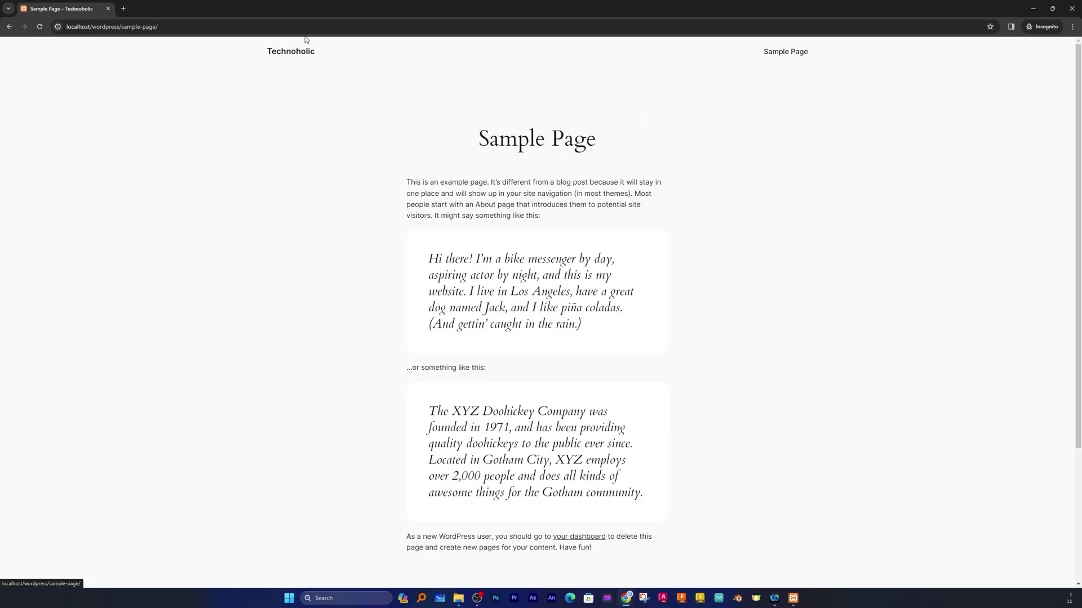
left_click(296, 56)
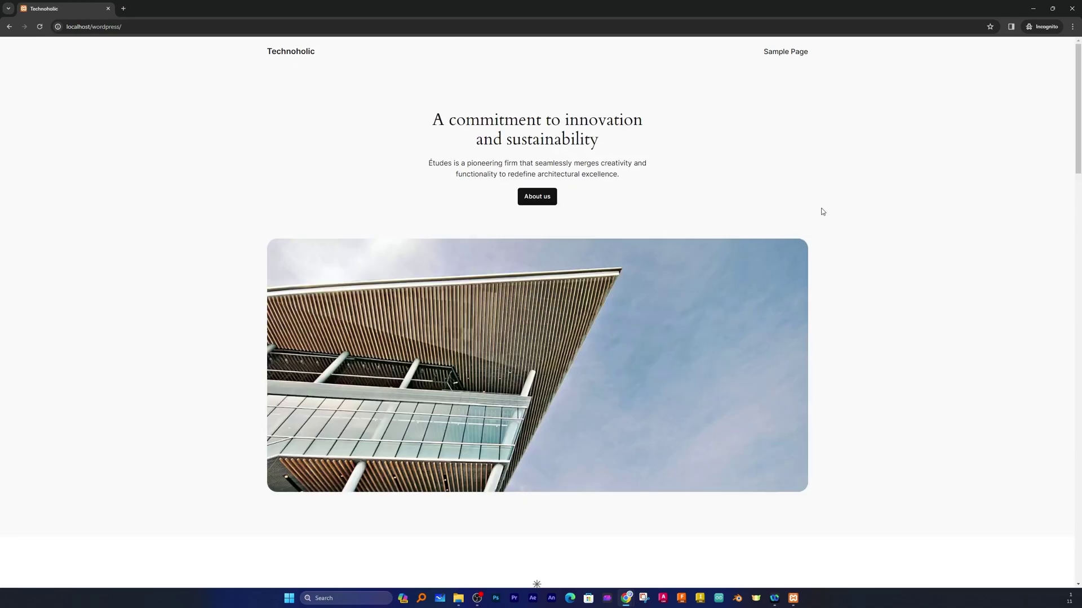
scroll(799, 192, "down", 15)
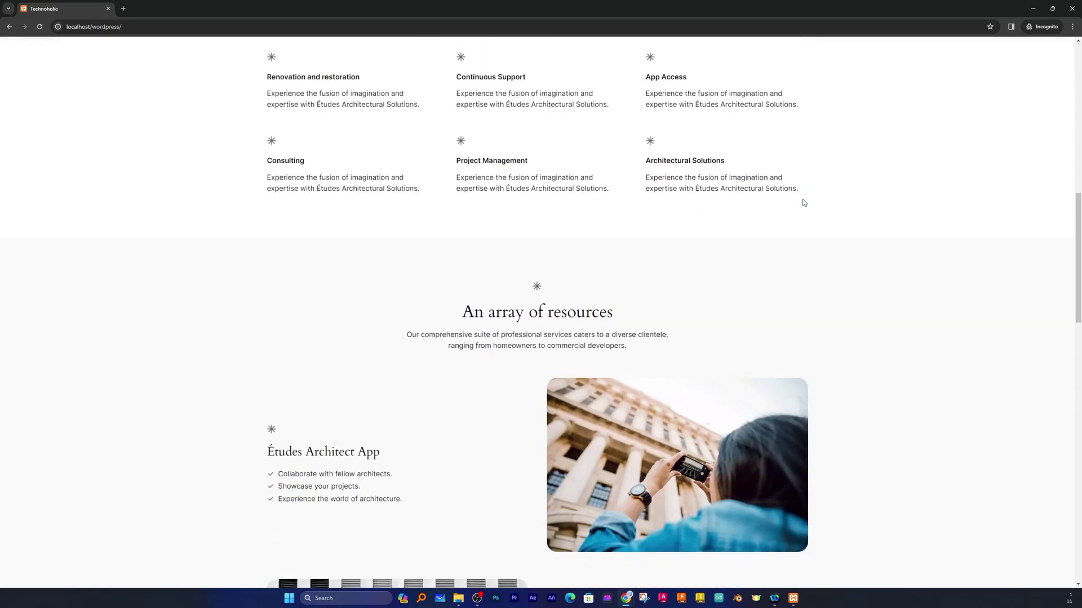
scroll(803, 202, "down", 4)
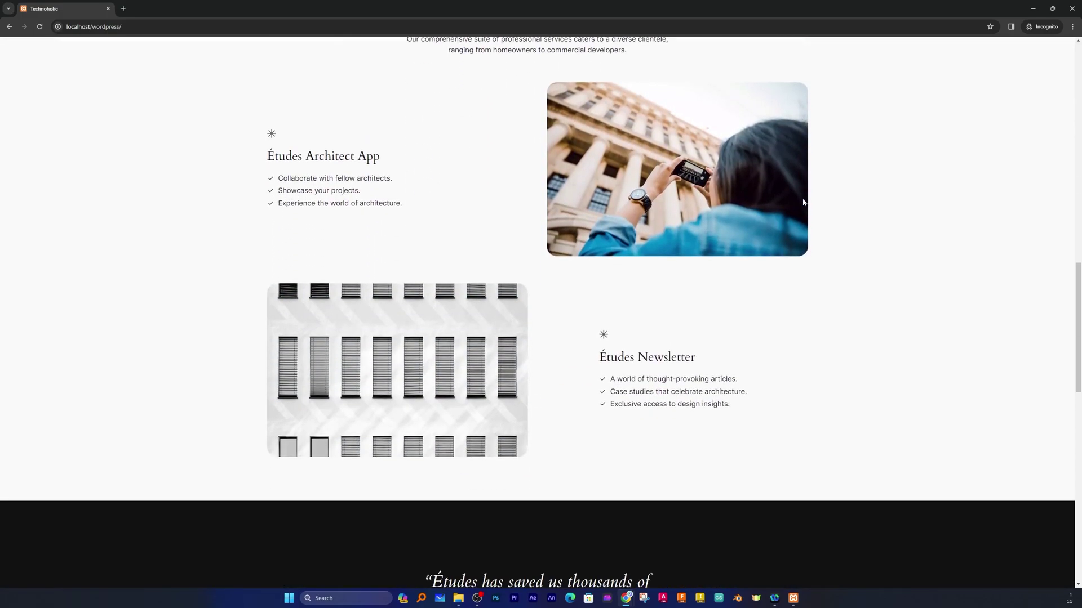
scroll(803, 203, "down", 4)
scroll(519, 147, "up", 15)
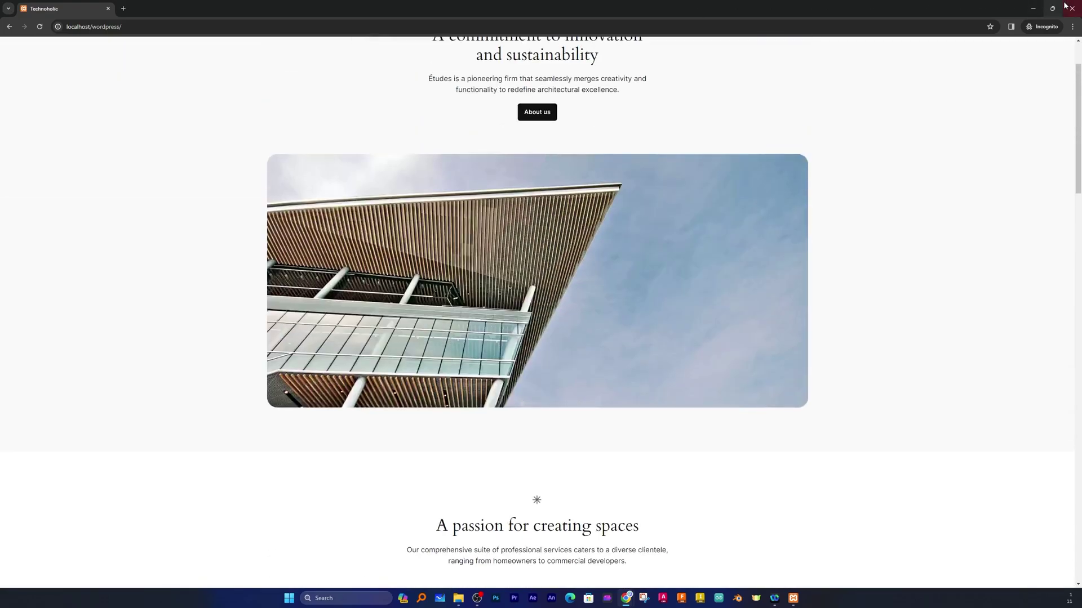
Close the Incognito window using the X in its top-right corner.
left_click(1067, 7)
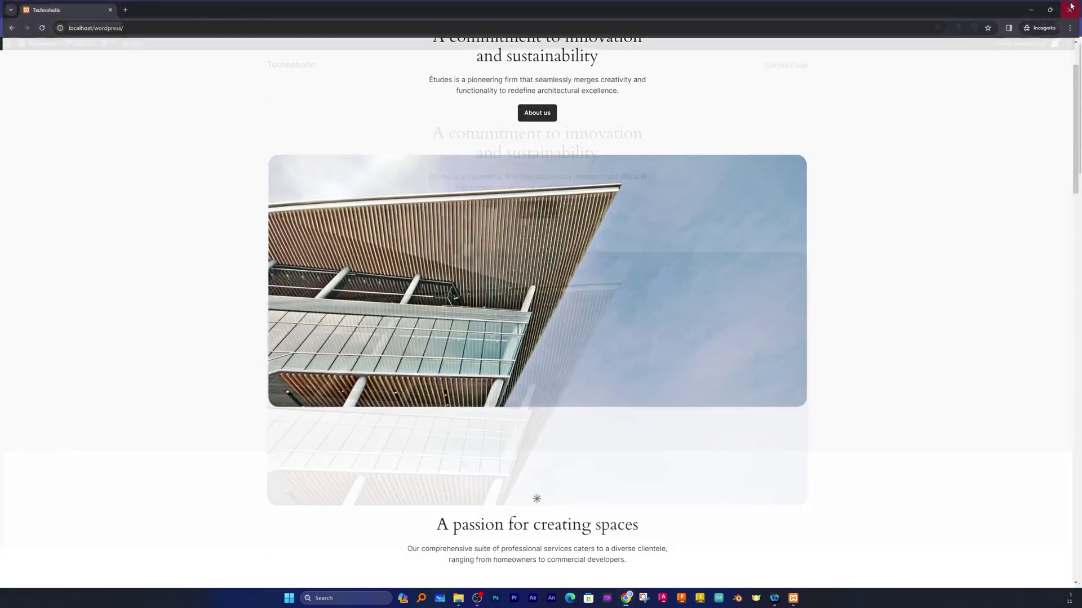